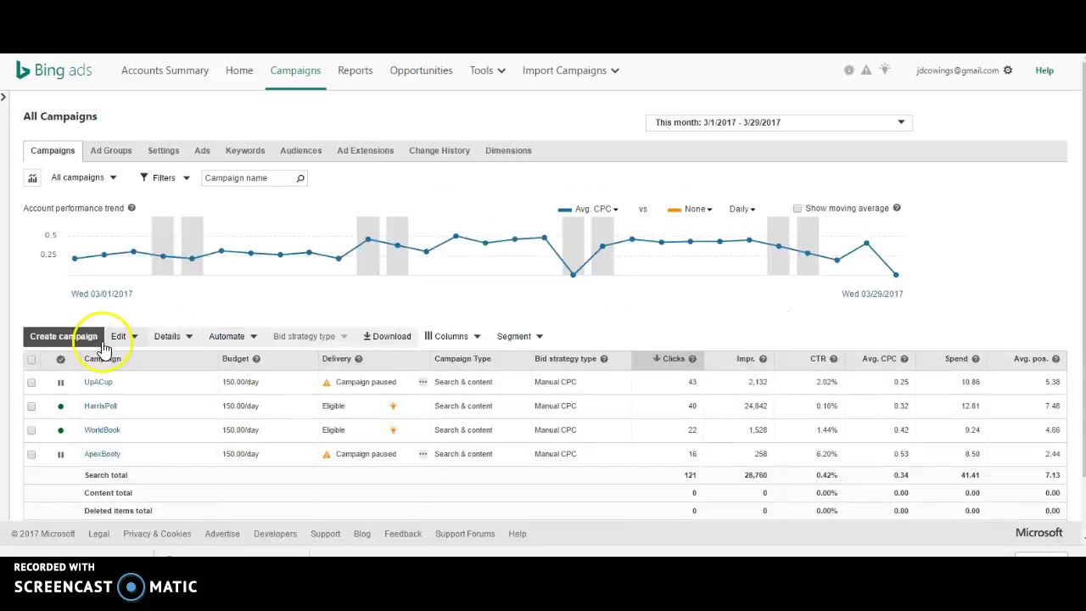
Create a campaign with the goal of conversions in my website and name it Max Car Loan MB
click(55, 339)
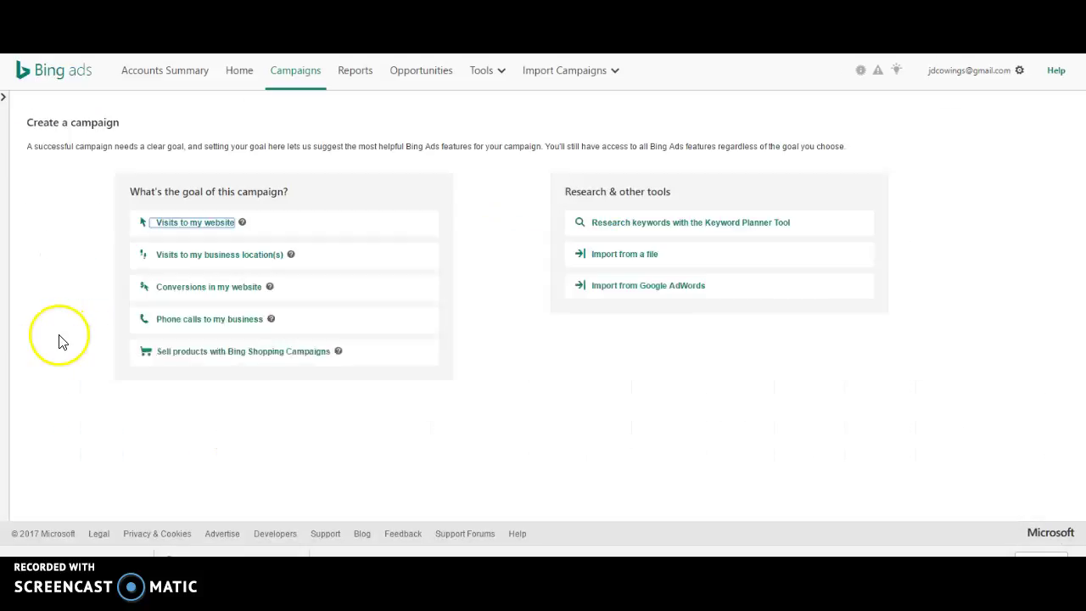
click(180, 291)
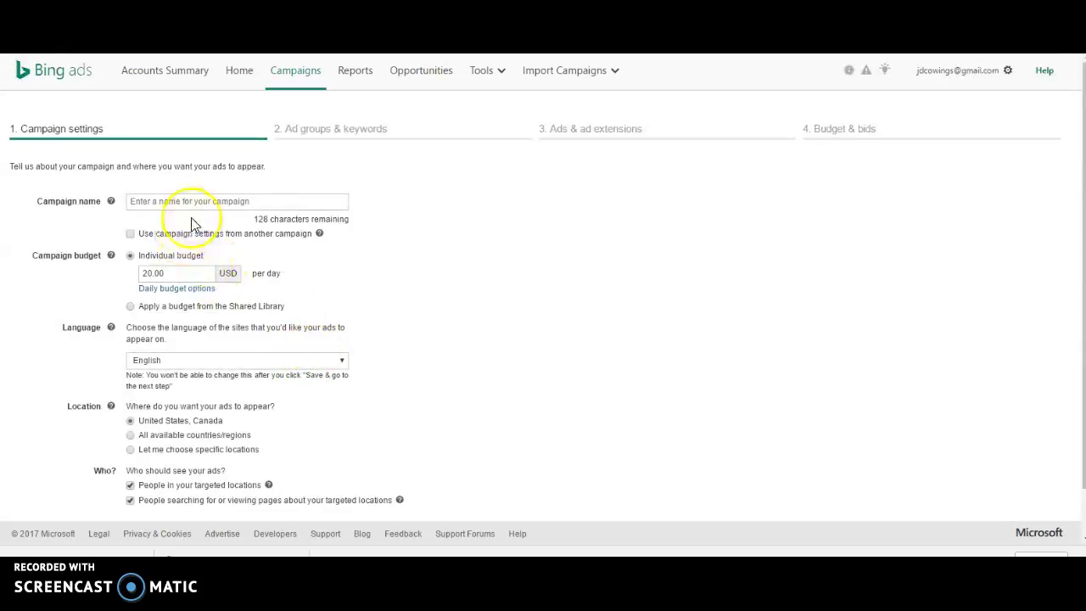
click(207, 201)
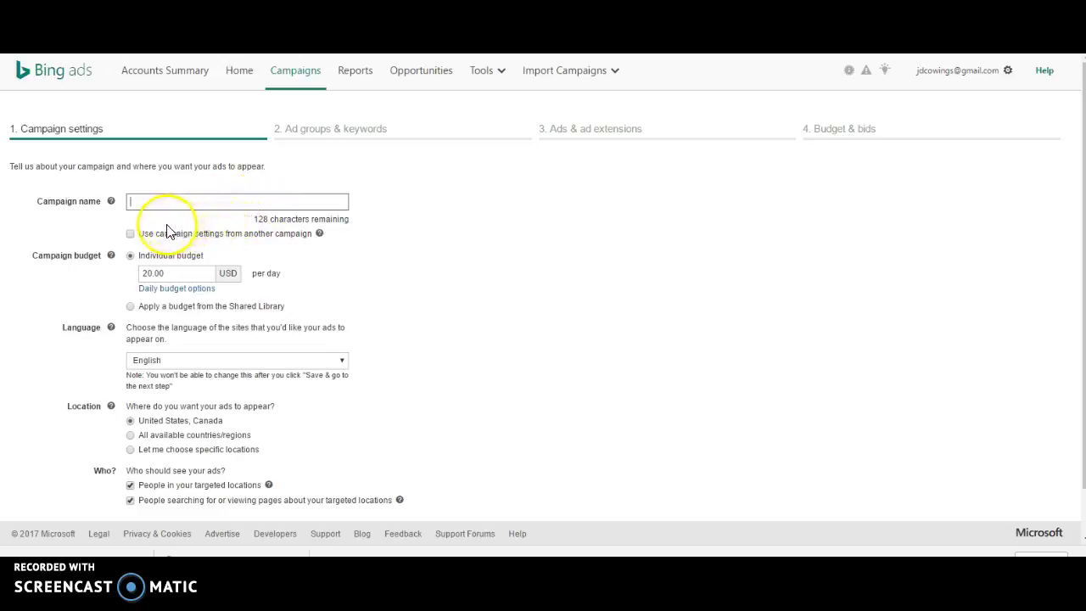
text(Max Car Loan)
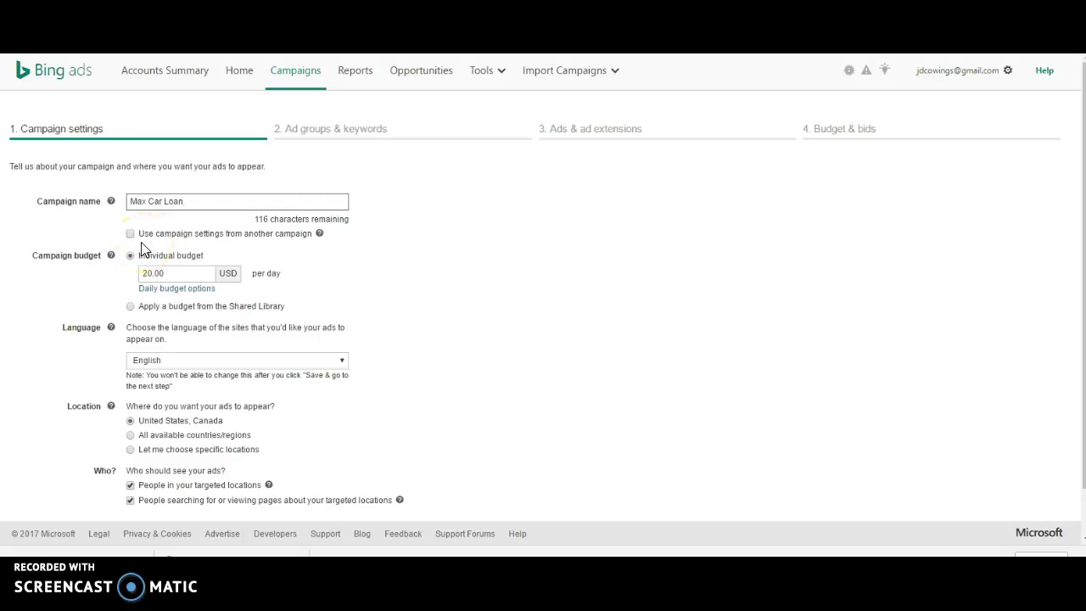
text( MB)
Set the individual campaign budget to 150.00 USD per day with accelerated spending
click(131, 251)
click(157, 272)
double_click(157, 273)
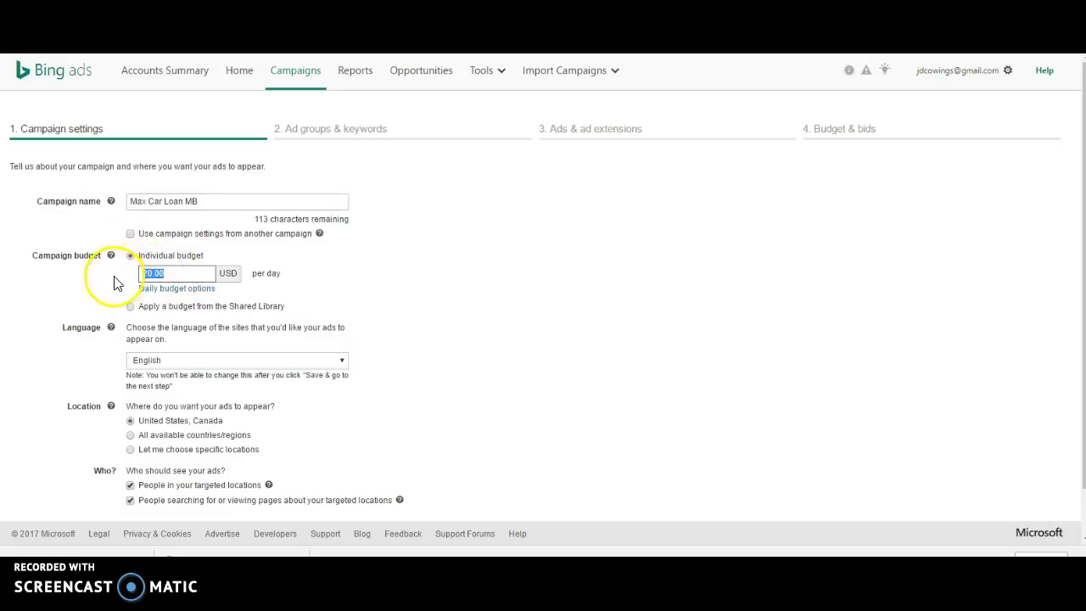
key(BackSpace)
text(150.0)
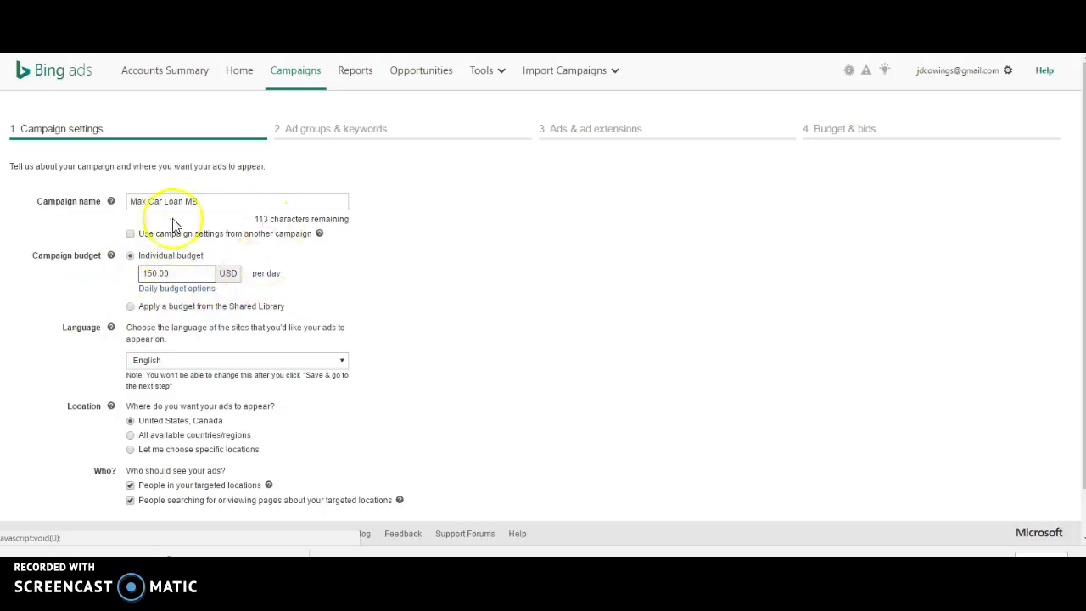
click(157, 289)
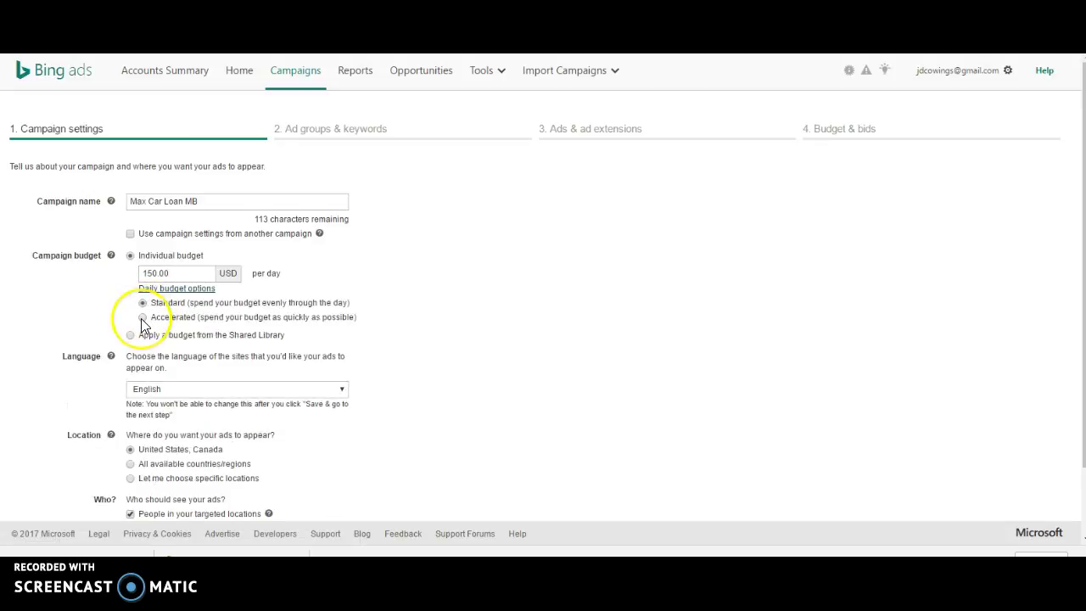
click(165, 275)
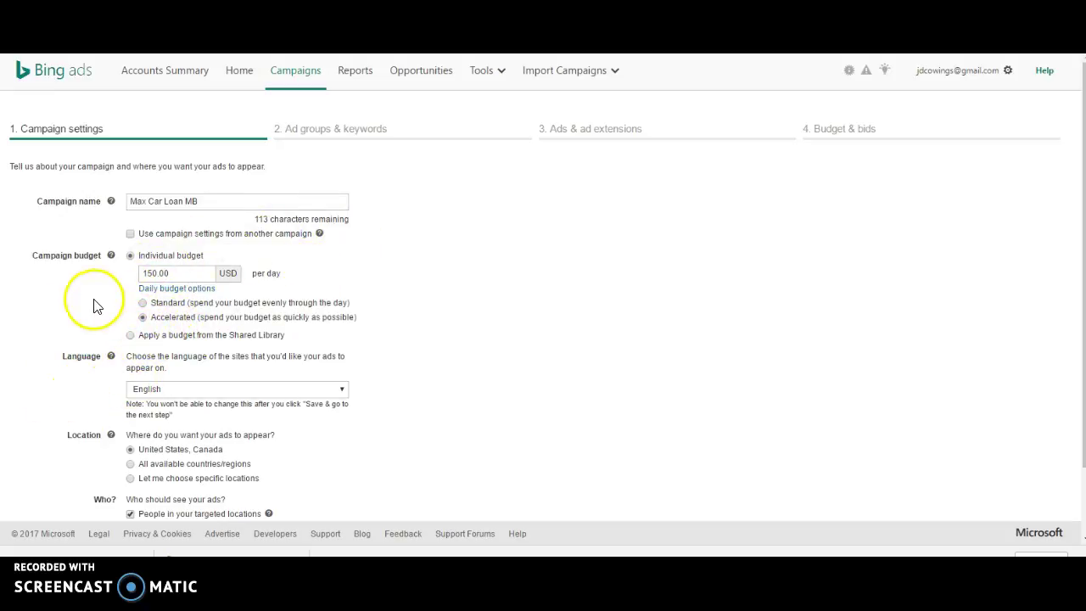
Choose specific locations for the ads and target the United States as a country
scroll(96, 306, down, 1)
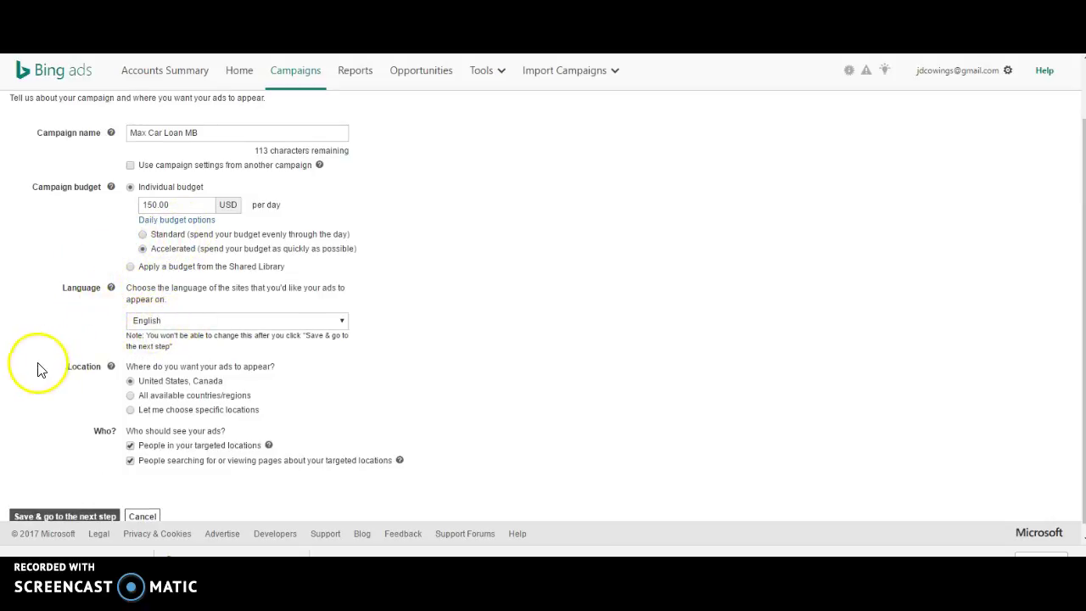
scroll(67, 382, down, 1)
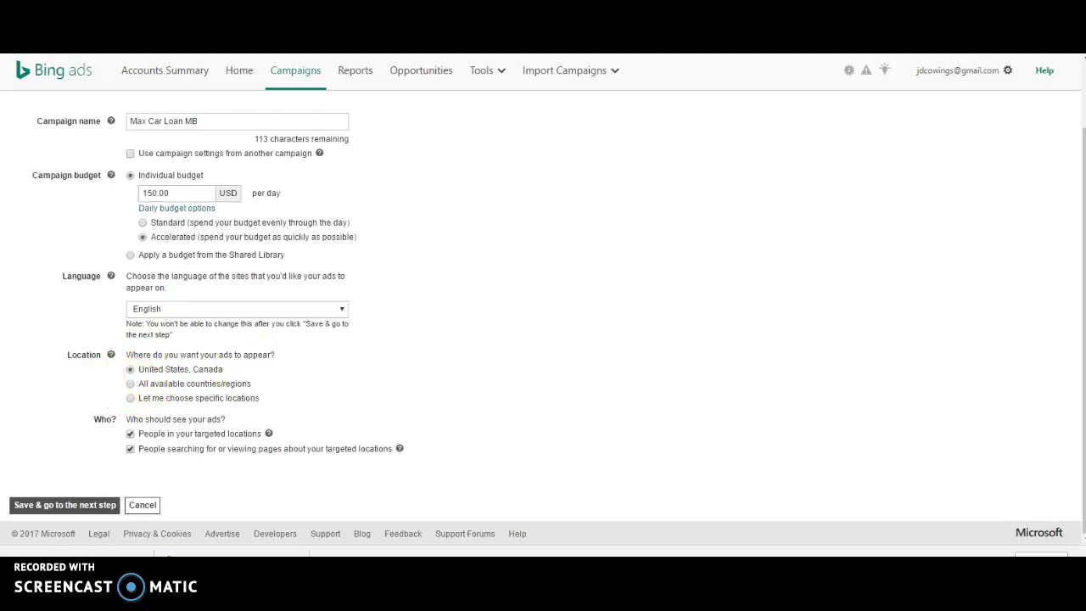
key(ctrl+Tab)
scroll(299, 411, down, 1)
key(ctrl+shift+Tab)
click(130, 398)
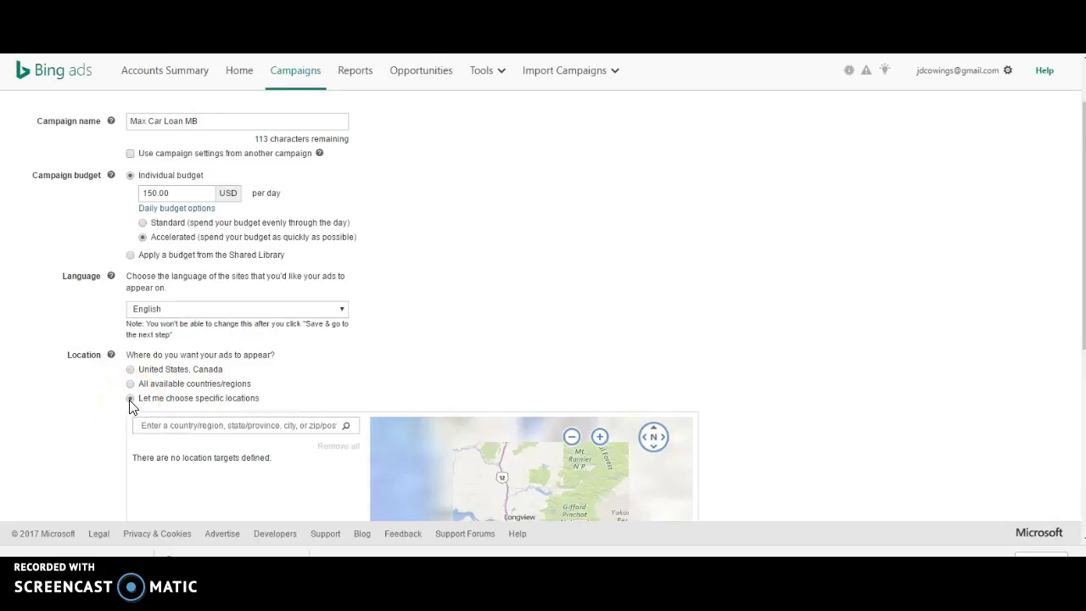
click(212, 426)
text(United States)
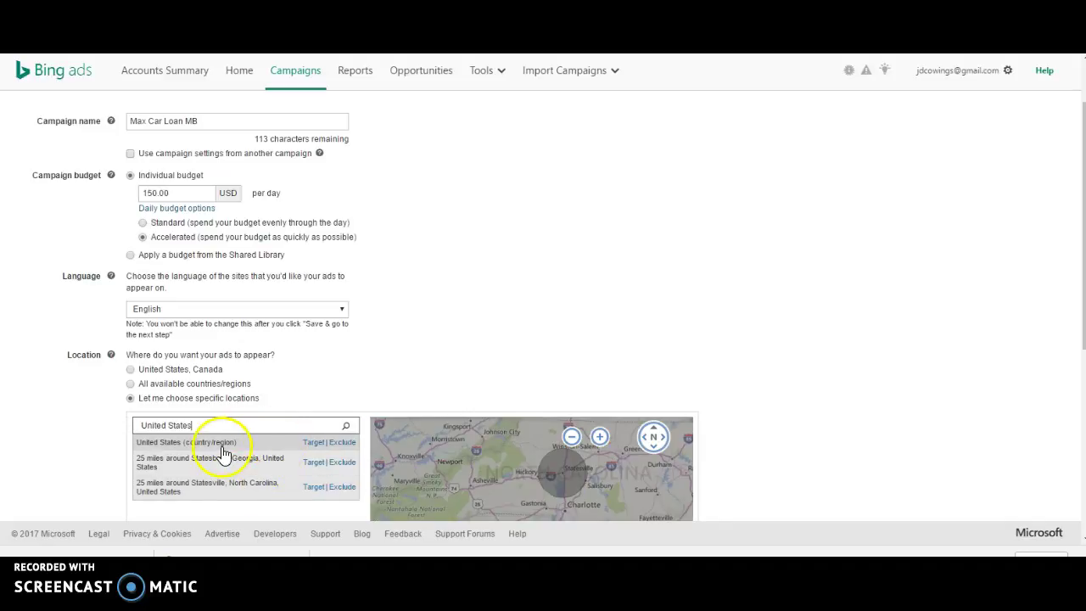
click(312, 443)
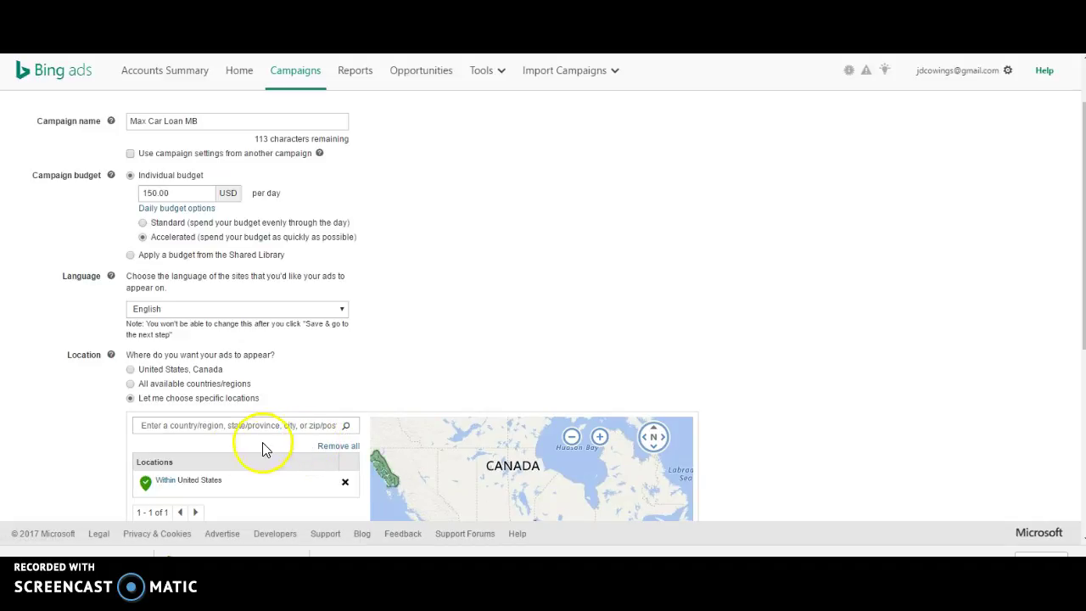
Stop showing ads to people searching for or viewing pages about the targeted locations, and save the campaign settings
scroll(204, 480, down, 1)
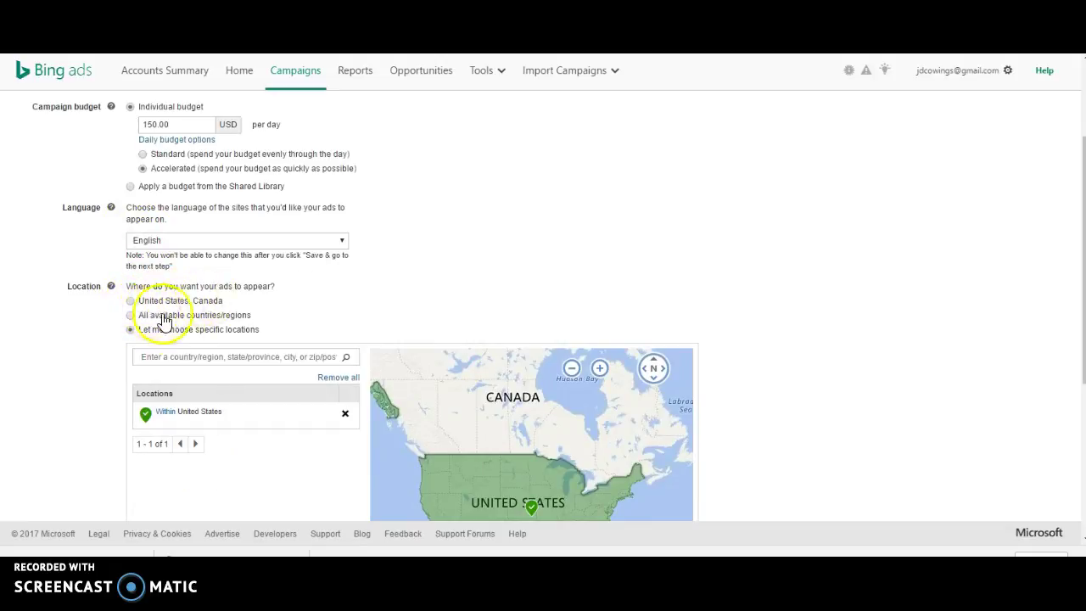
scroll(141, 335, down, 1)
scroll(119, 306, down, 3)
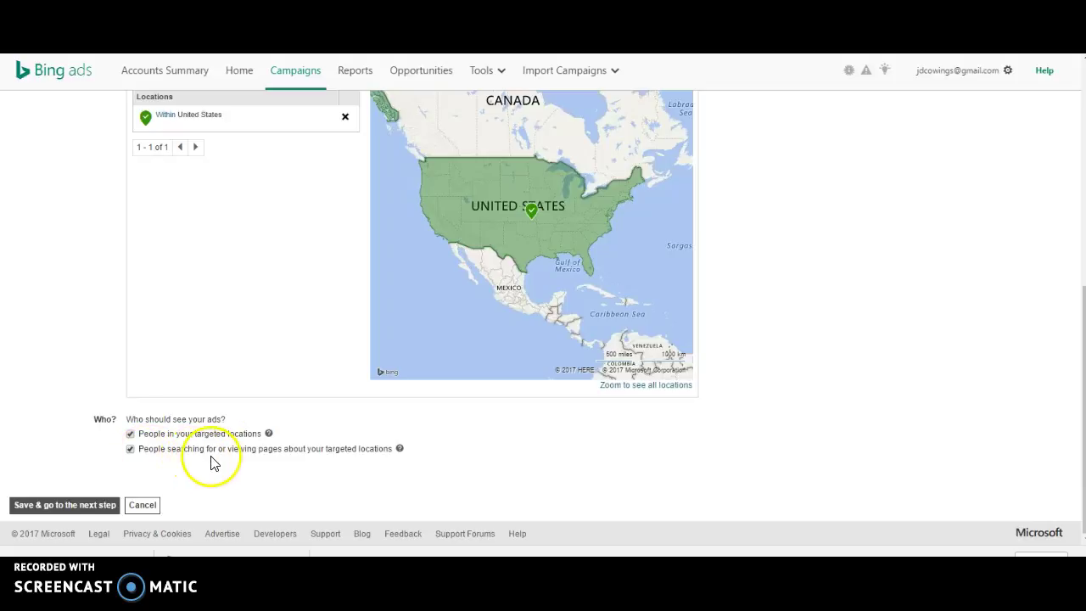
click(129, 449)
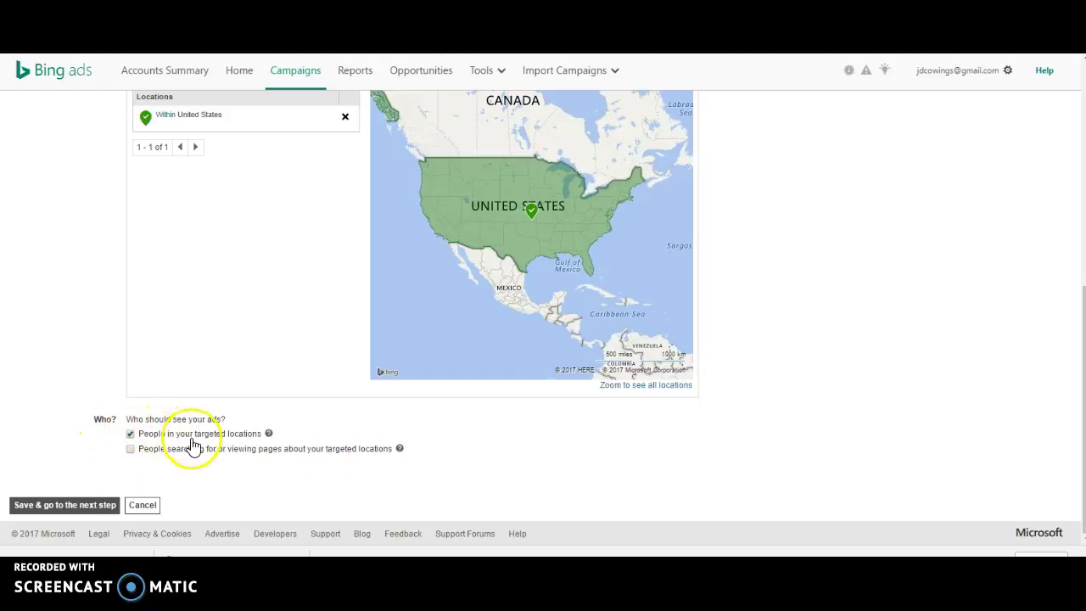
click(84, 507)
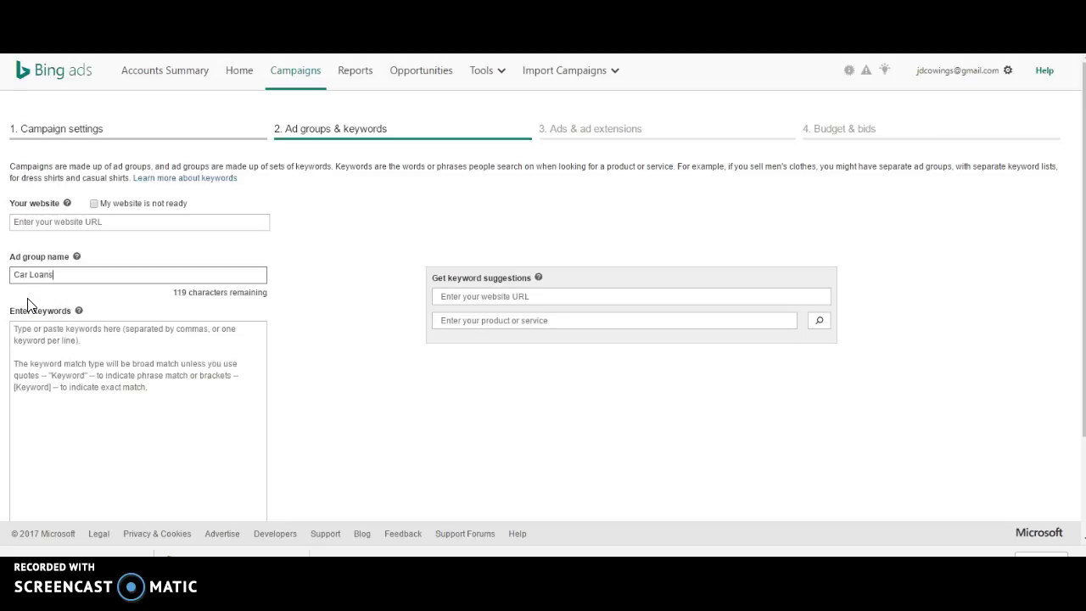
Switch to the Car Loan Campaign notes in Notepad and copy the whole bracketed keyword list
click(97, 393)
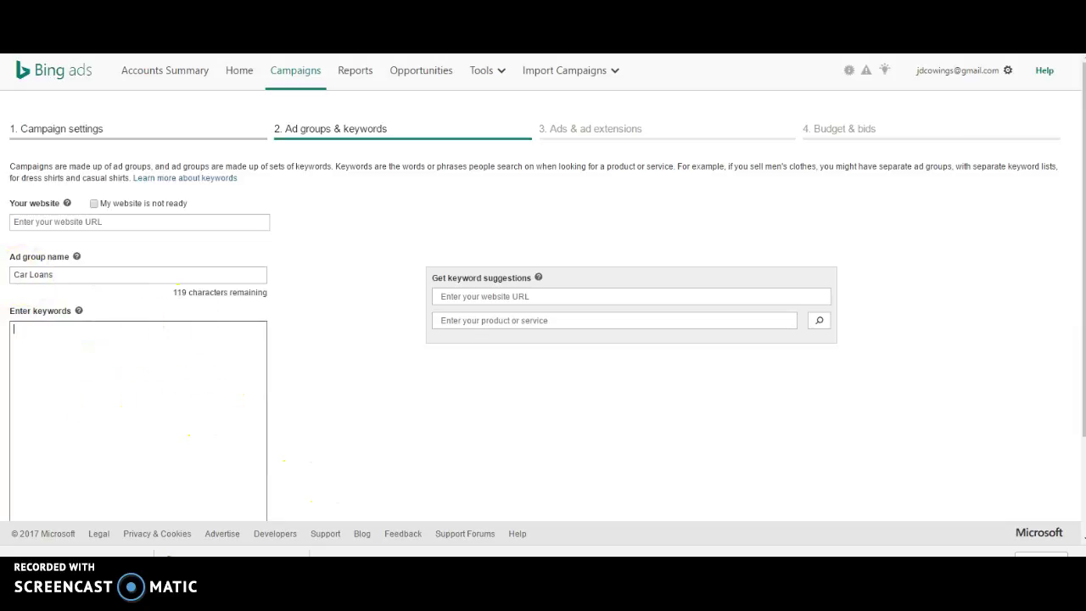
key(alt+Tab)
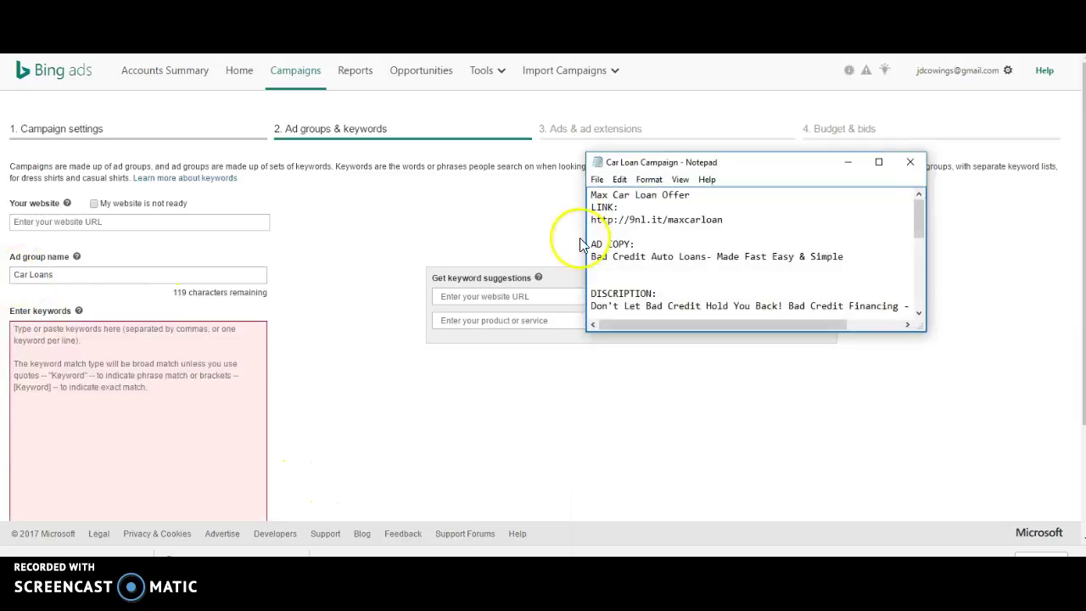
scroll(611, 246, down, 3)
scroll(607, 246, down, 1)
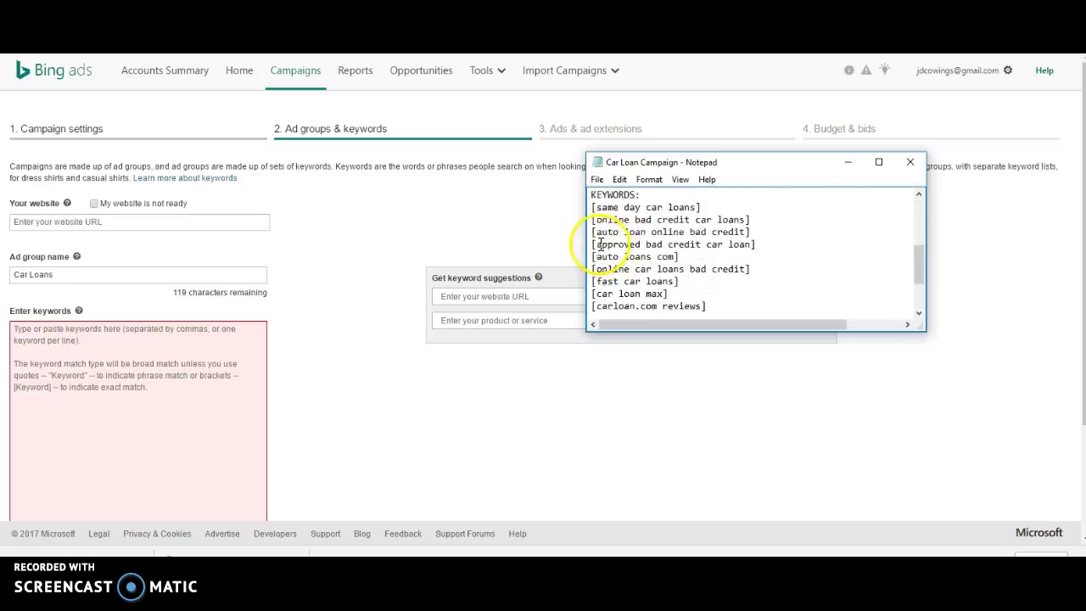
drag(592, 207, 717, 261)
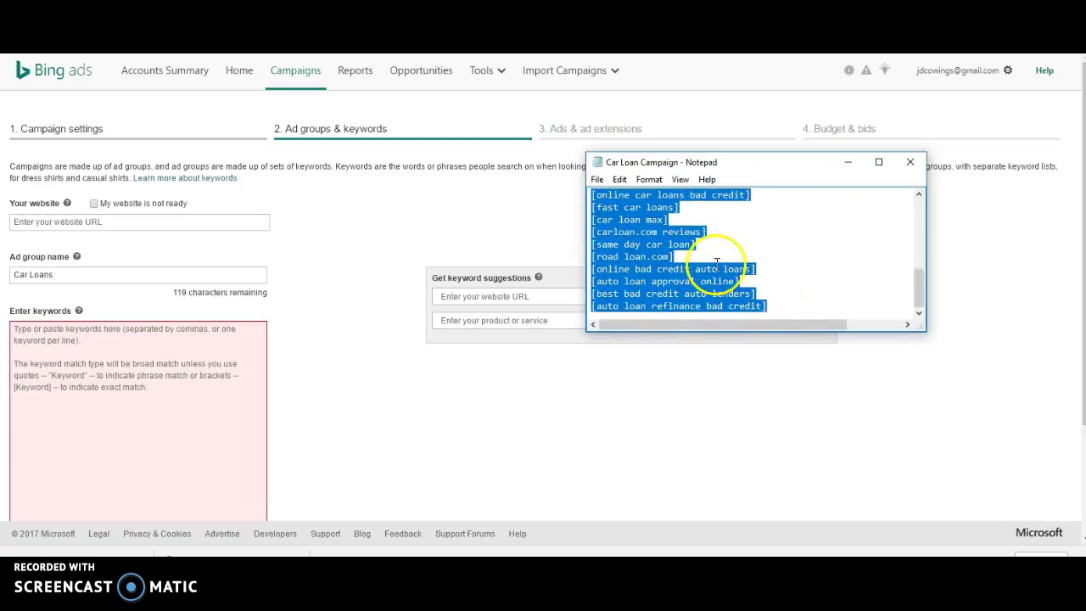
right_click(628, 248)
click(666, 290)
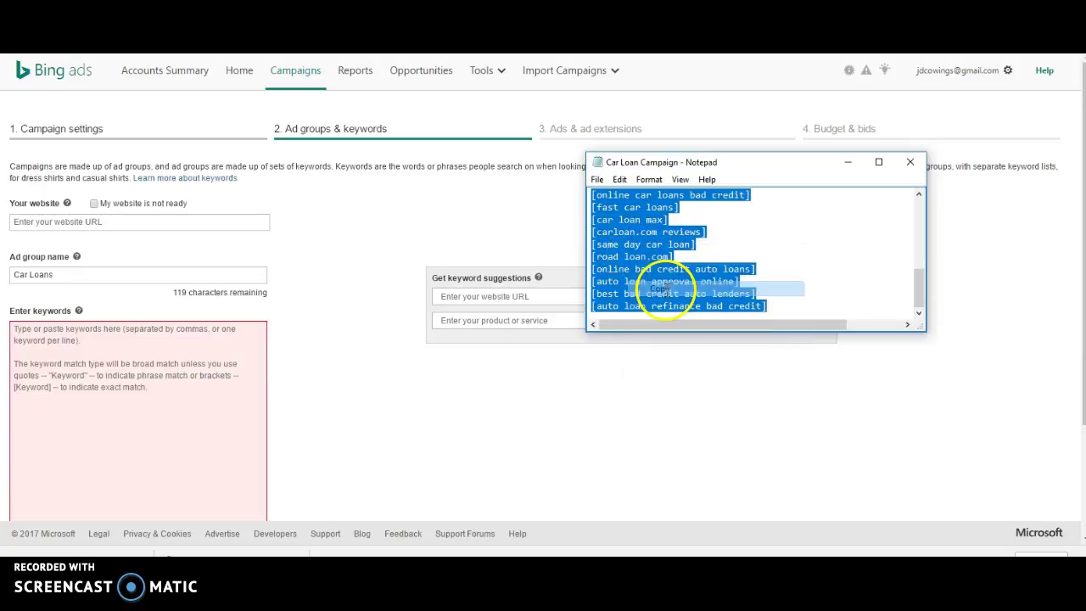
Paste the copied keywords into the Car Loans ad group and save it to continue to the ads stage
click(51, 405)
right_click(65, 399)
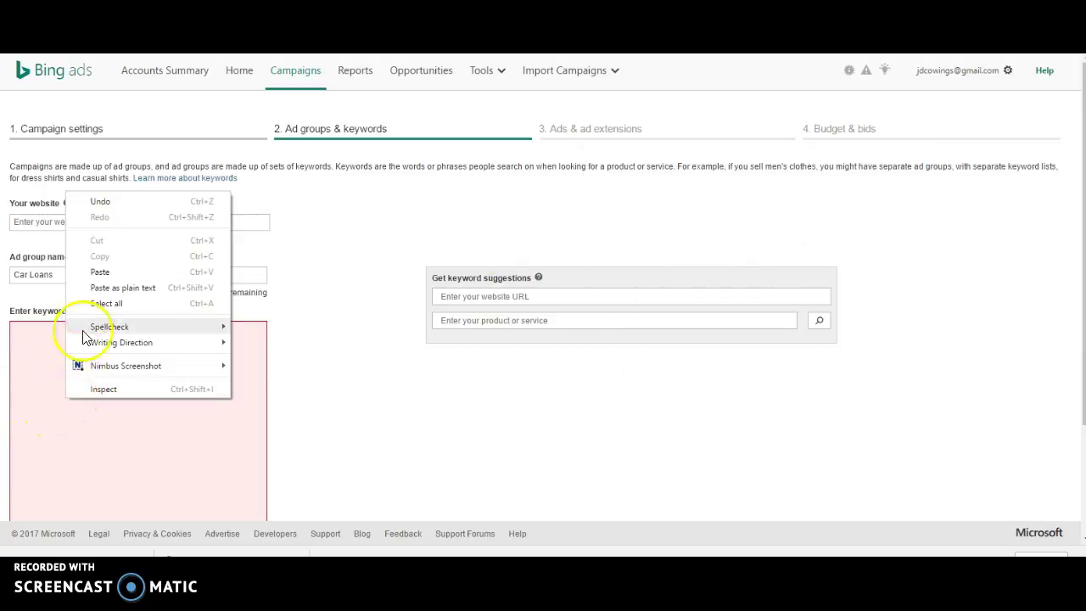
click(110, 272)
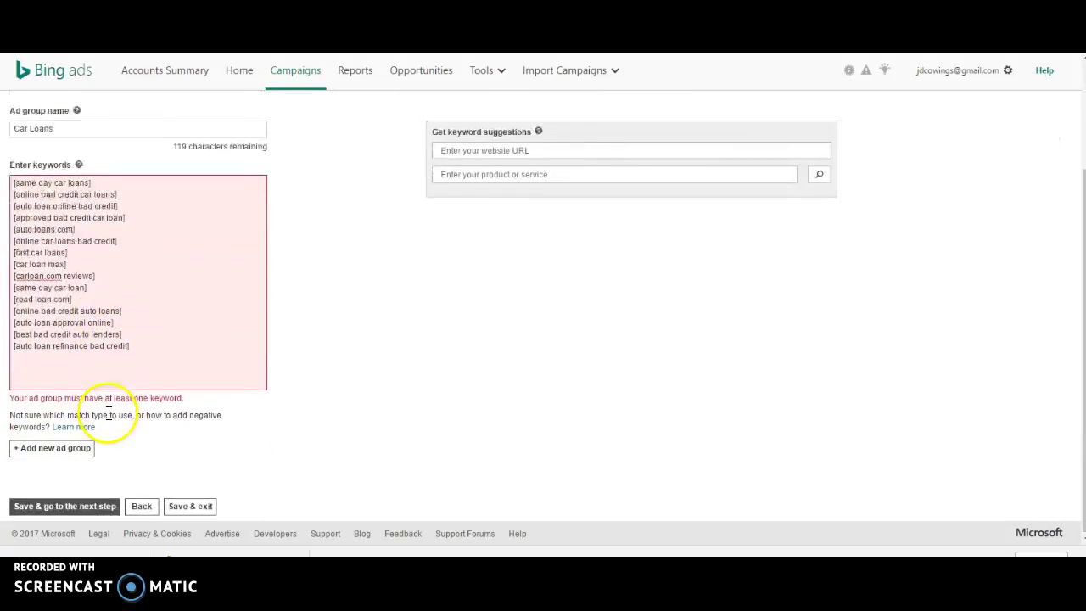
scroll(332, 401, down, 5)
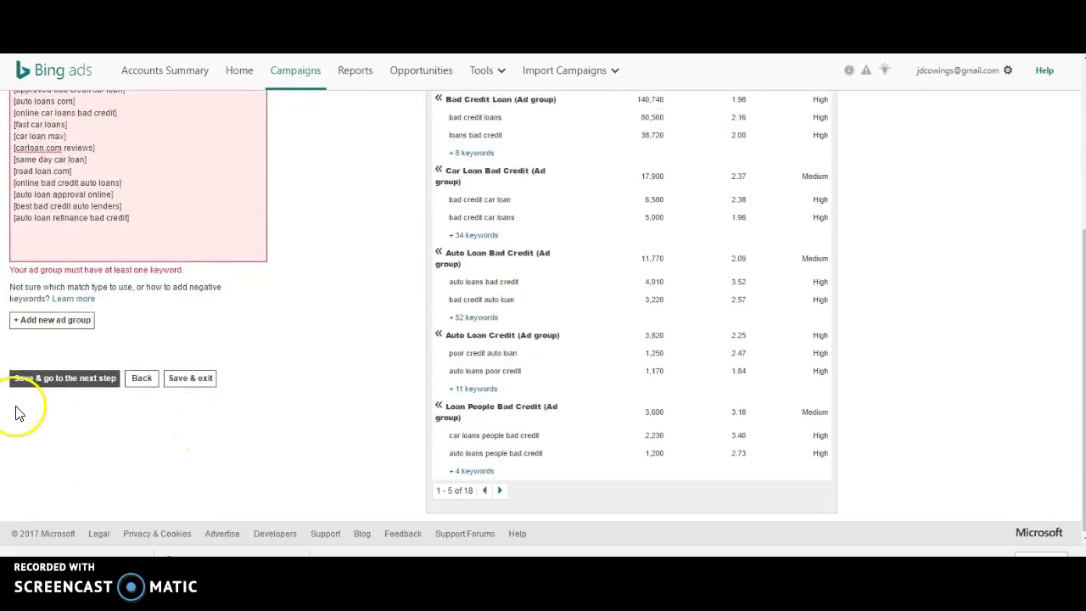
click(78, 381)
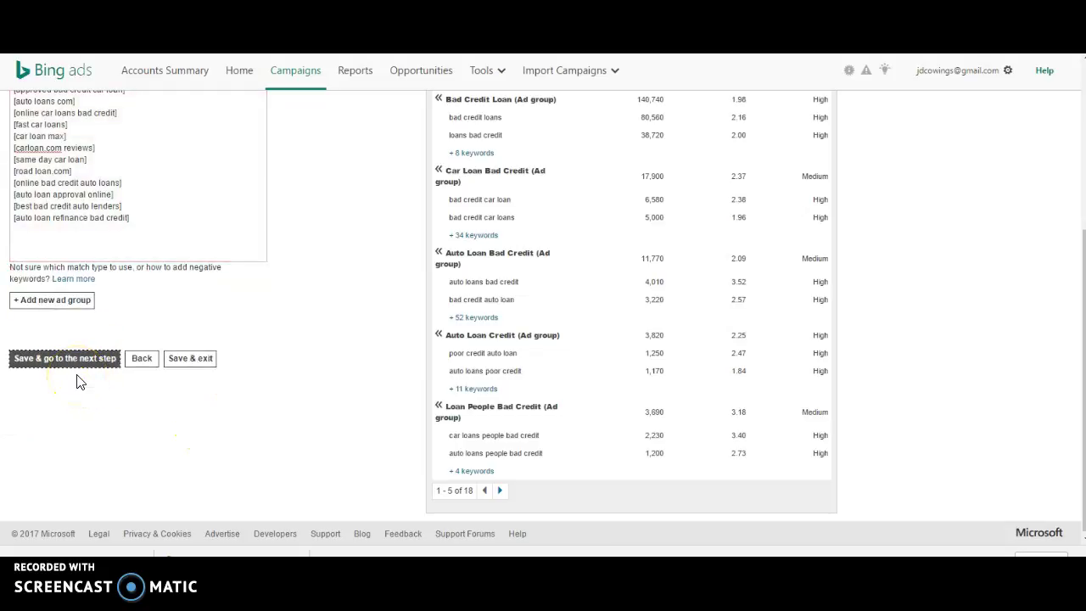
scroll(85, 376, up, 3)
scroll(85, 372, down, 1)
scroll(85, 371, down, 2)
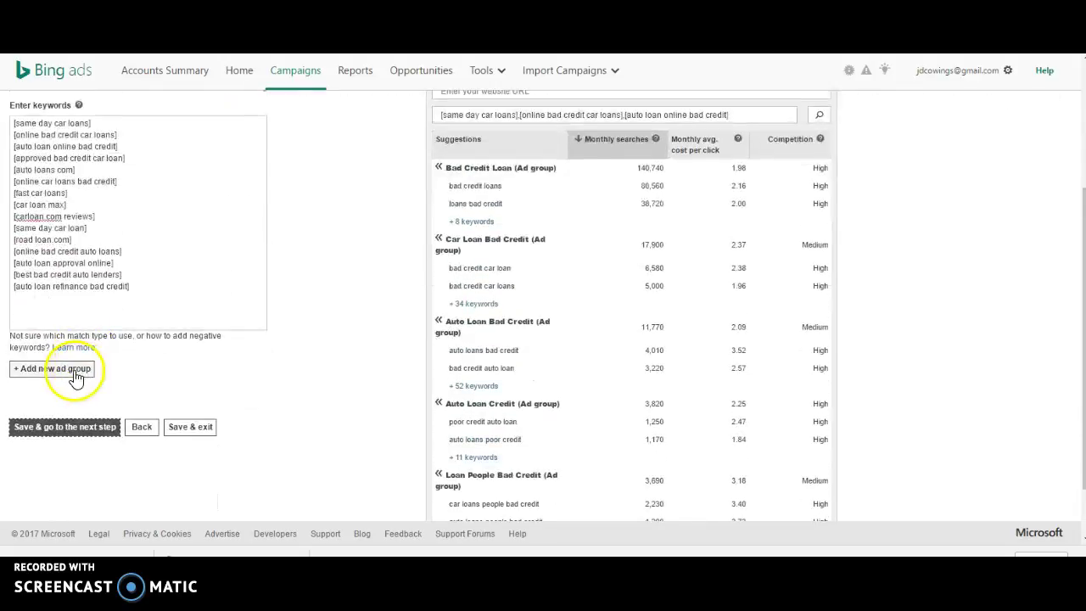
click(69, 432)
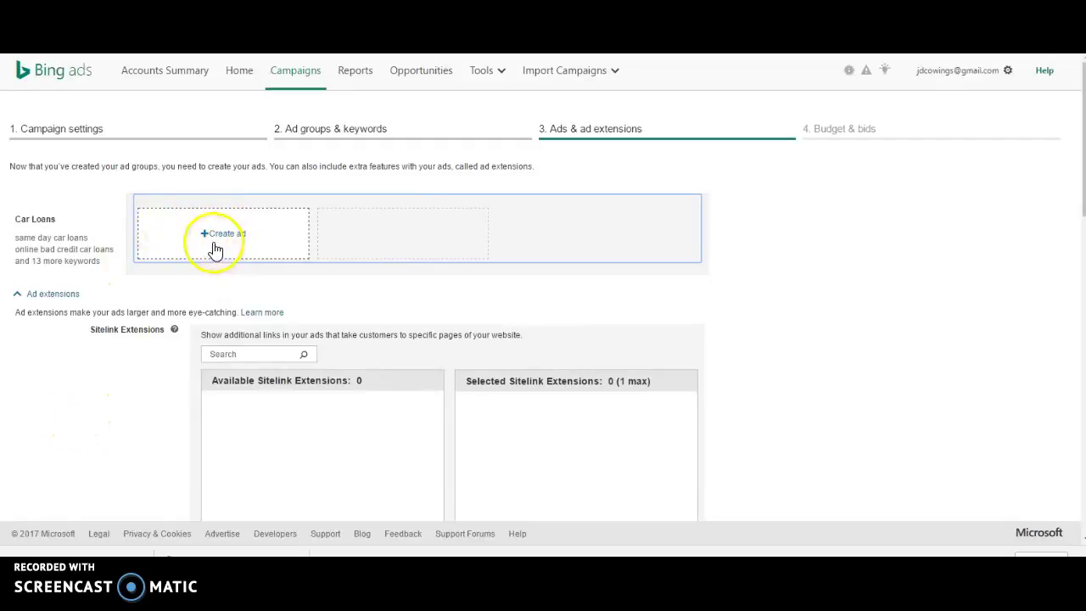
Start a new ad for the Car Loans ad group, keeping Expanded text ad as the ad type
click(209, 236)
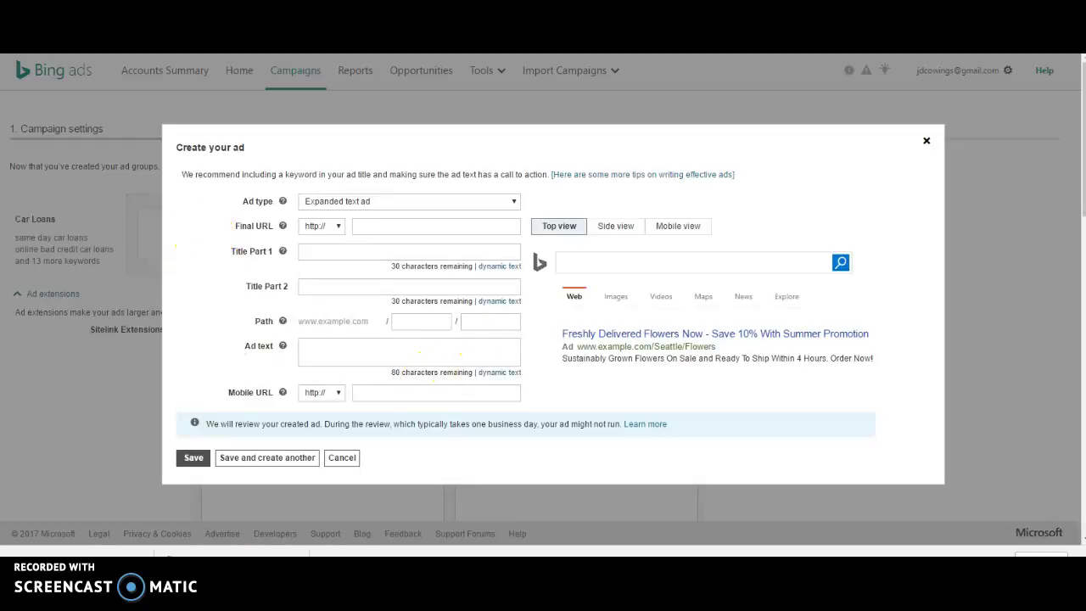
mouse_move(483, 556)
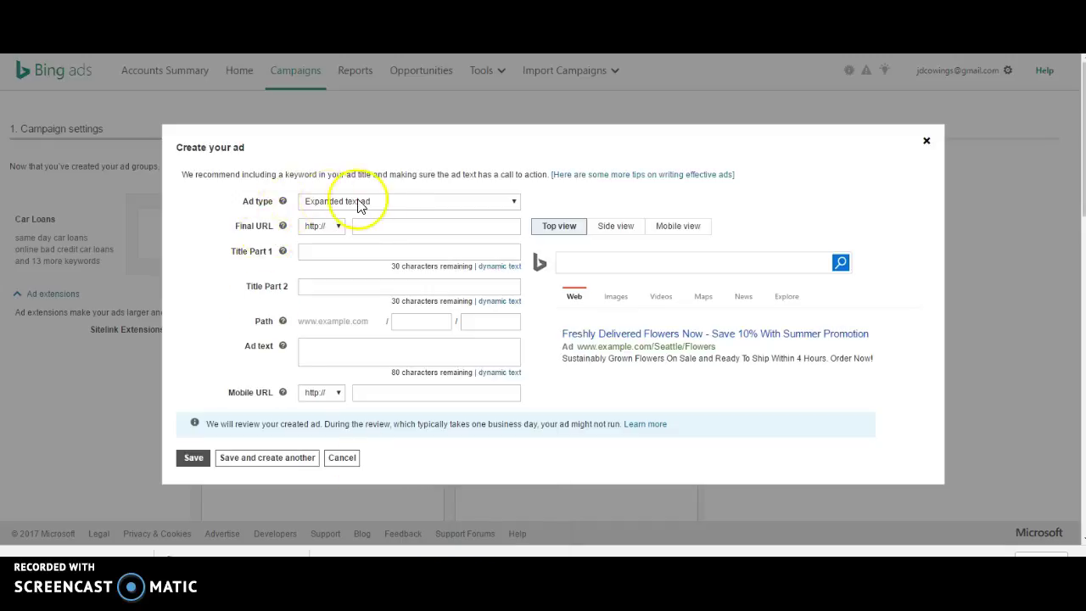
click(415, 208)
click(414, 209)
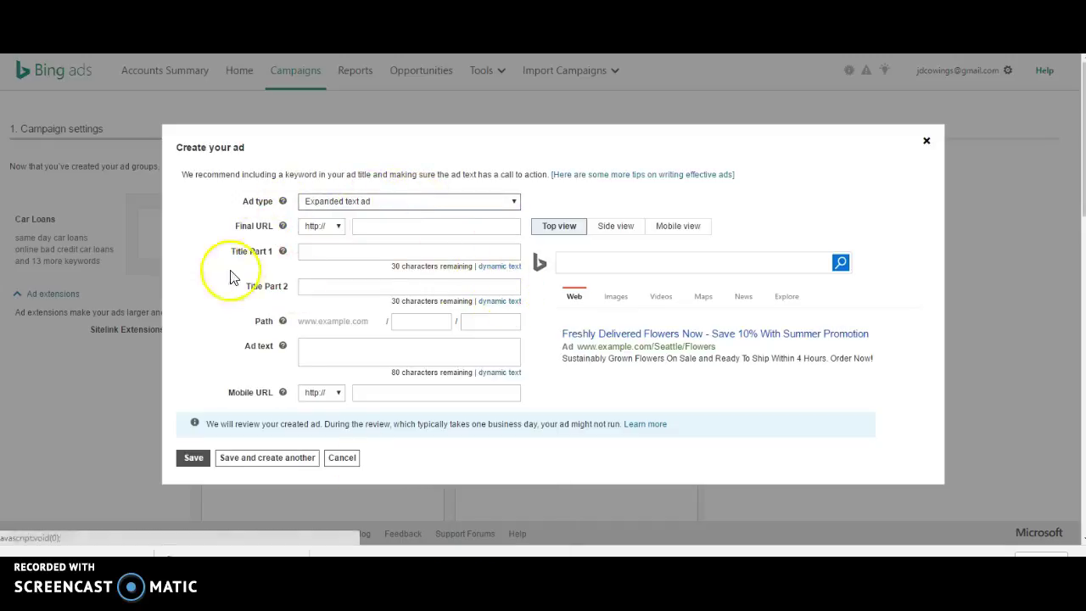
Copy "Bad Credit Auto Loans" from the ad copy in the Car Loan Campaign notes and paste it as Title Part 1
click(342, 251)
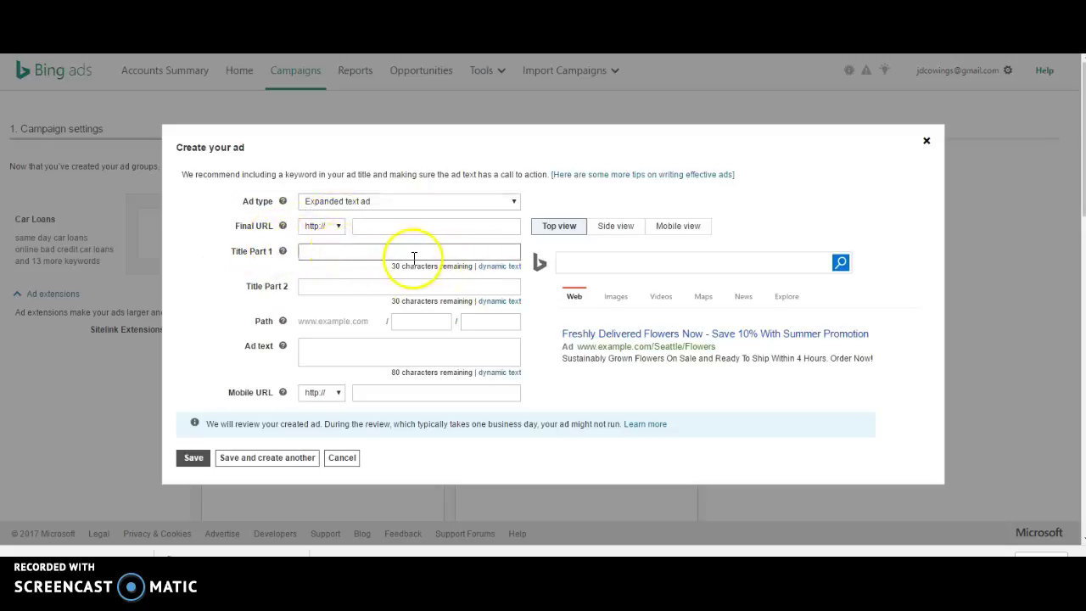
key(alt+Tab)
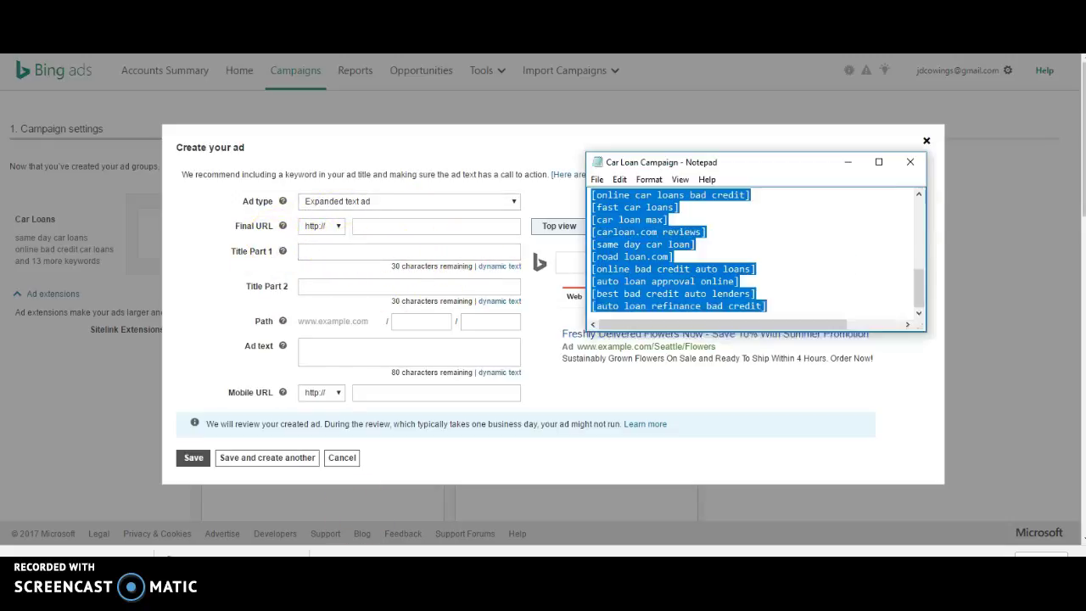
scroll(643, 278, up, 4)
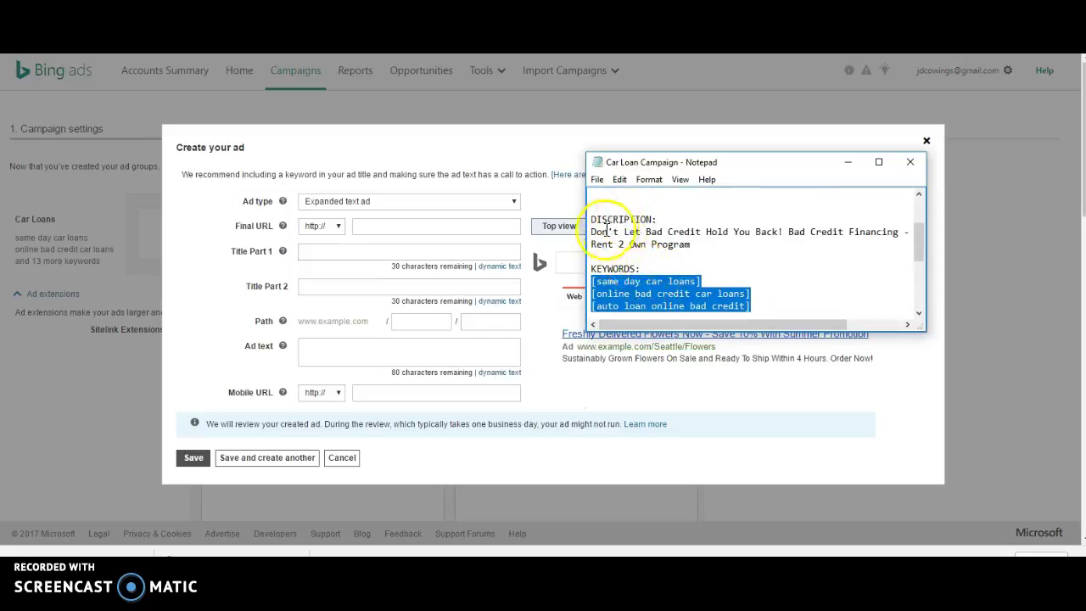
drag(591, 232, 787, 230)
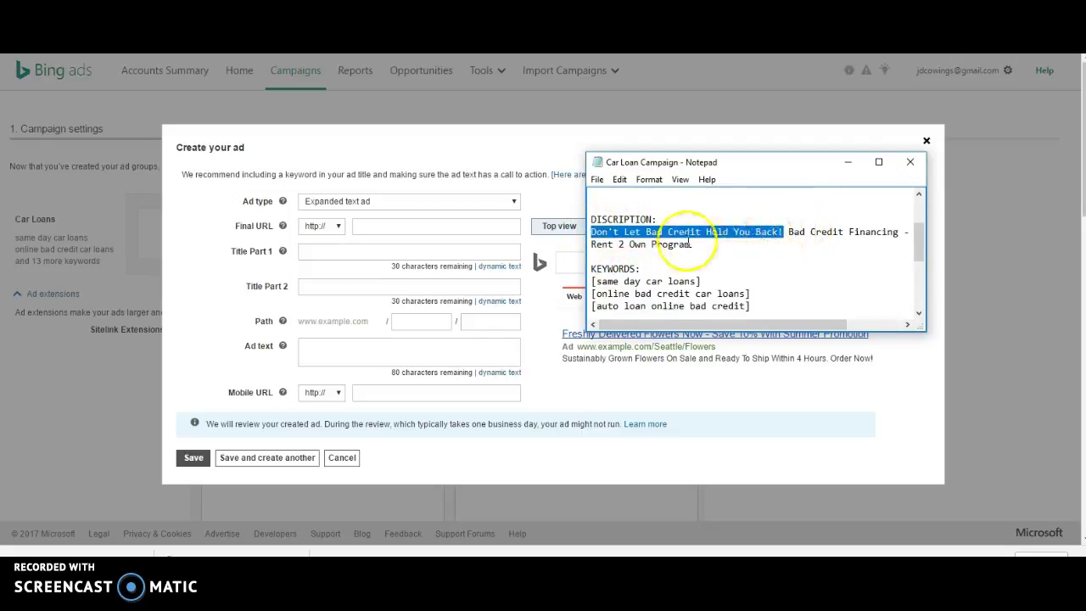
scroll(644, 246, up, 2)
drag(591, 255, 671, 264)
right_click(671, 263)
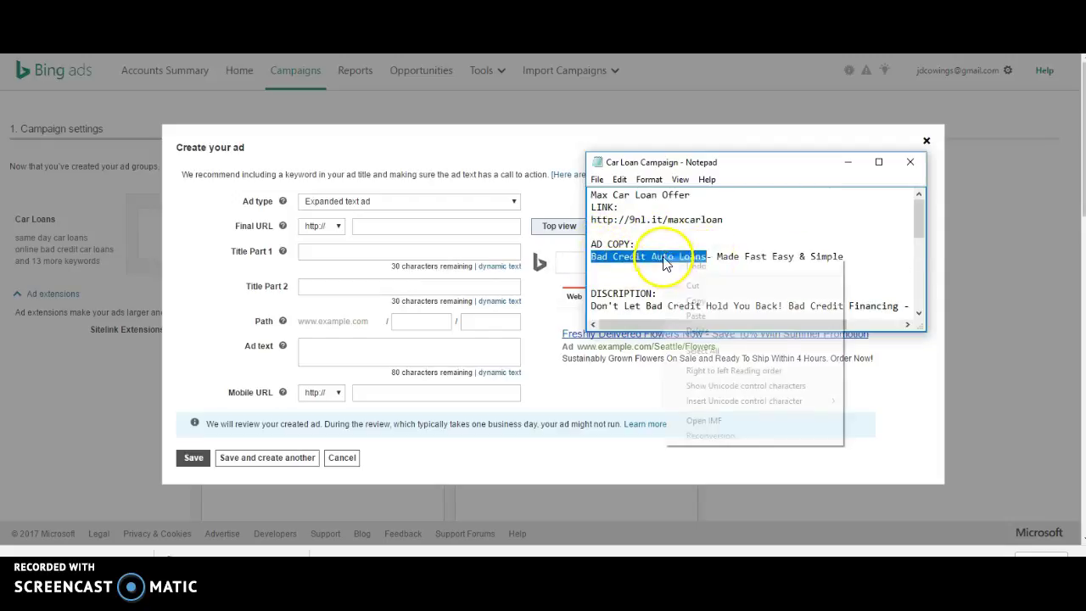
click(722, 302)
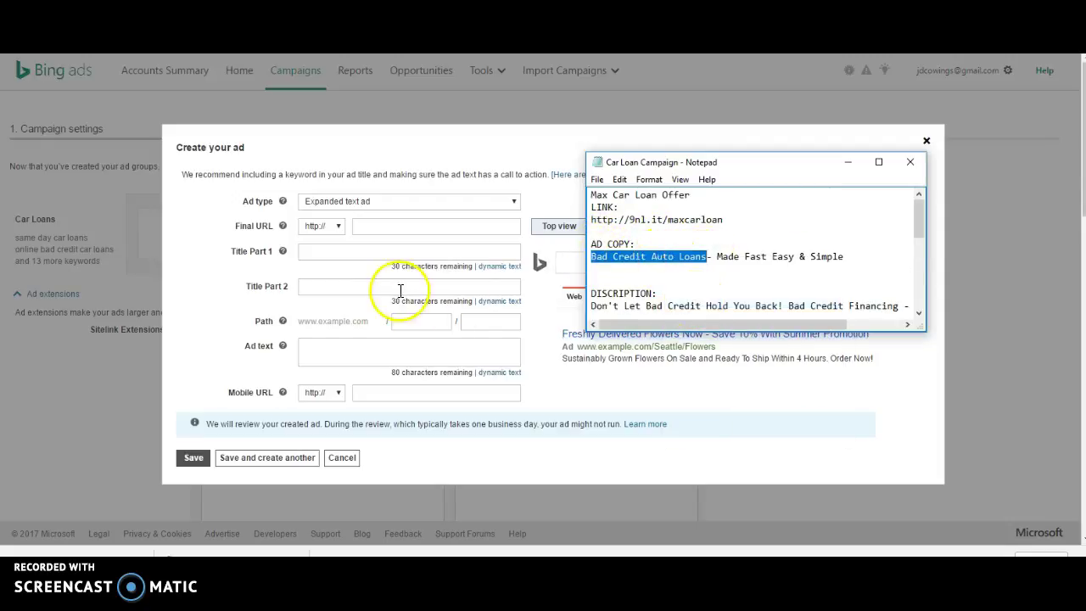
click(330, 250)
right_click(333, 252)
click(399, 337)
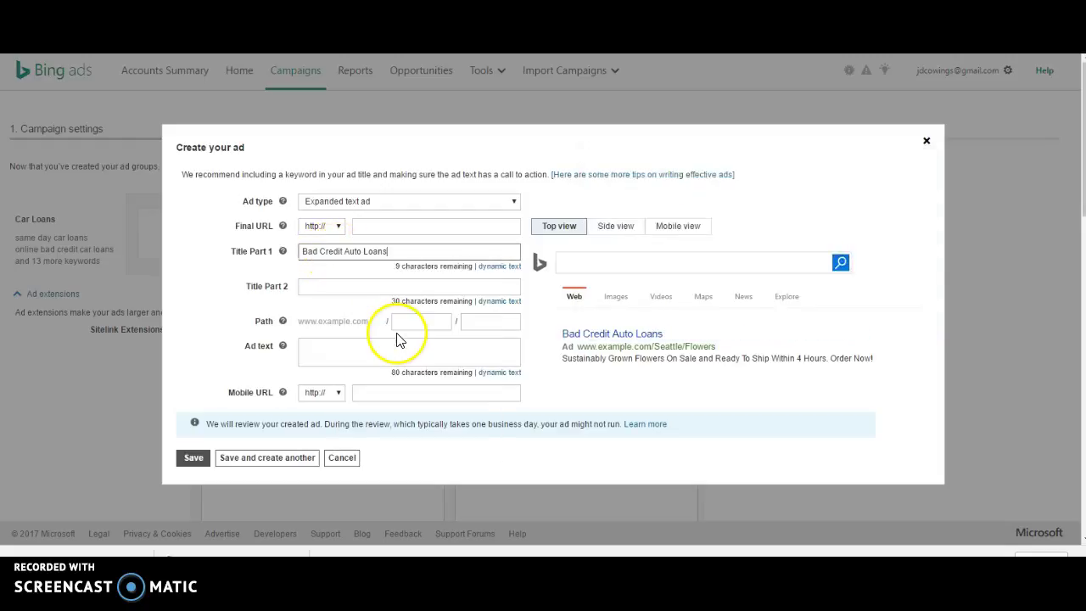
Copy "Made Fast Easy & Simple" from the ad copy in the notes and paste it as Title Part 2
click(361, 293)
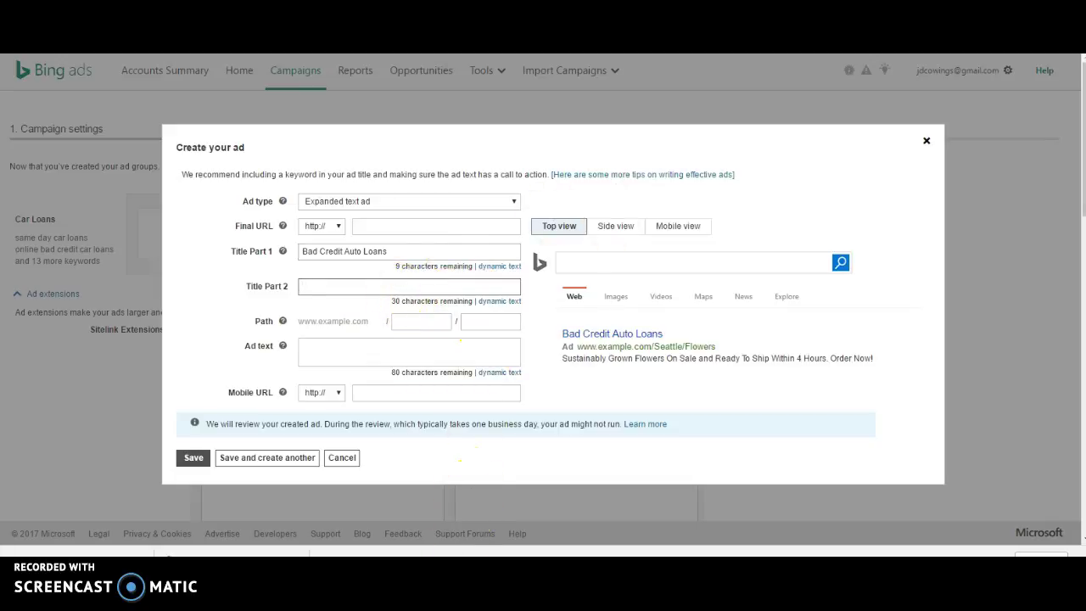
key(alt+Tab)
click(715, 259)
drag(717, 260, 923, 266)
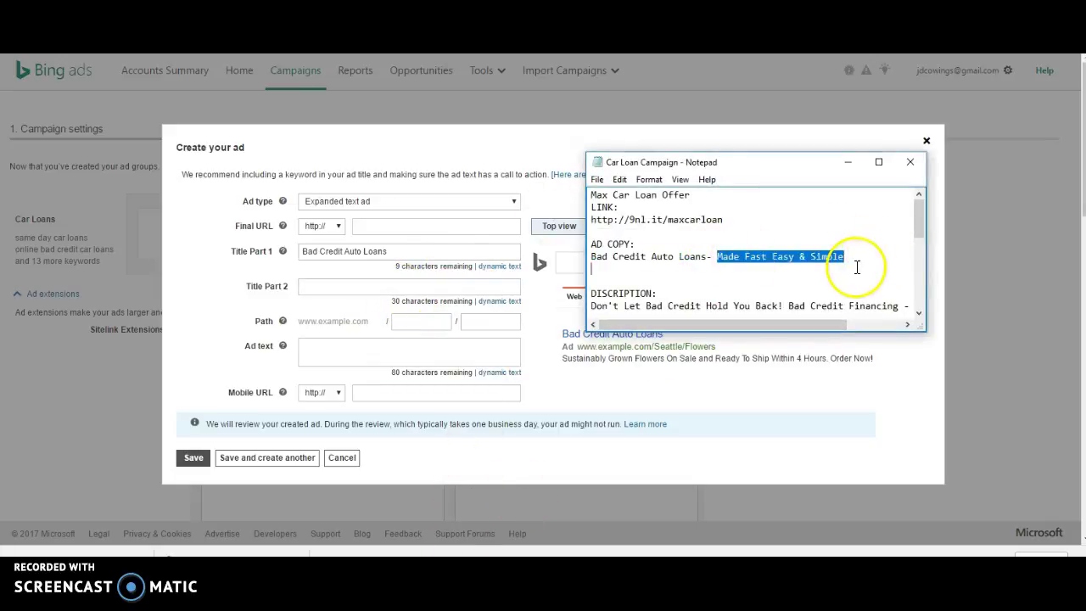
right_click(778, 259)
click(810, 302)
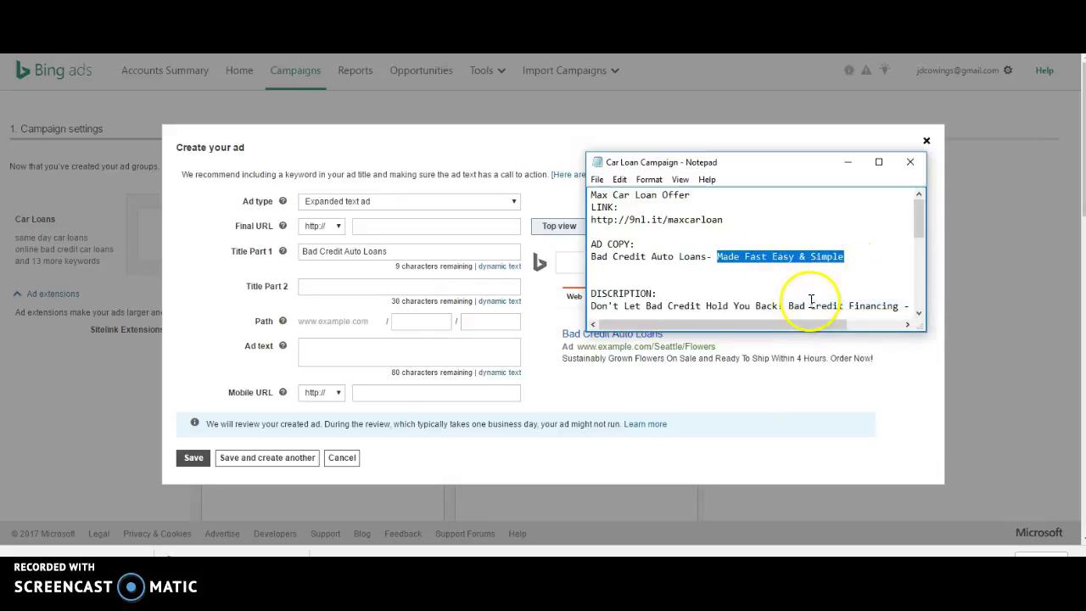
click(317, 288)
right_click(321, 290)
click(356, 366)
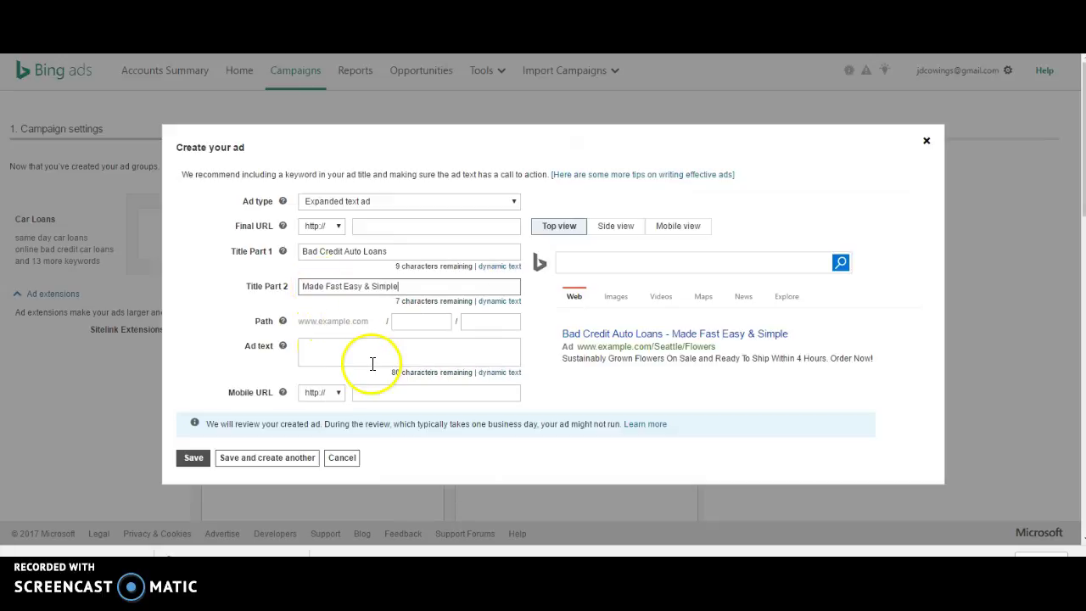
Copy the full description beginning "Don't Let Bad Credit Hold You Back!" from the notes and paste it as the ad text
click(350, 355)
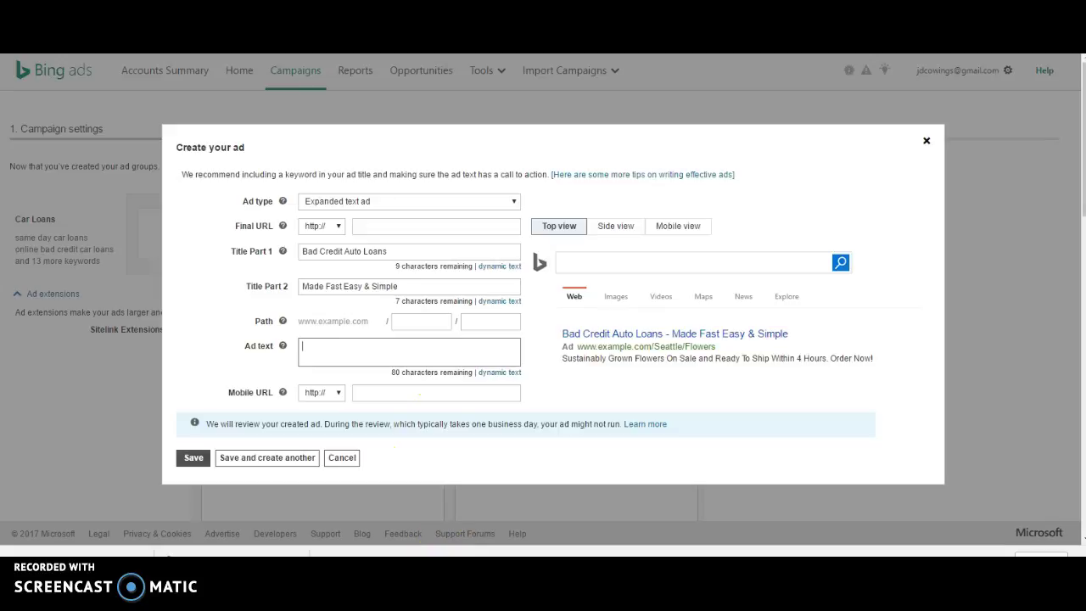
click(484, 604)
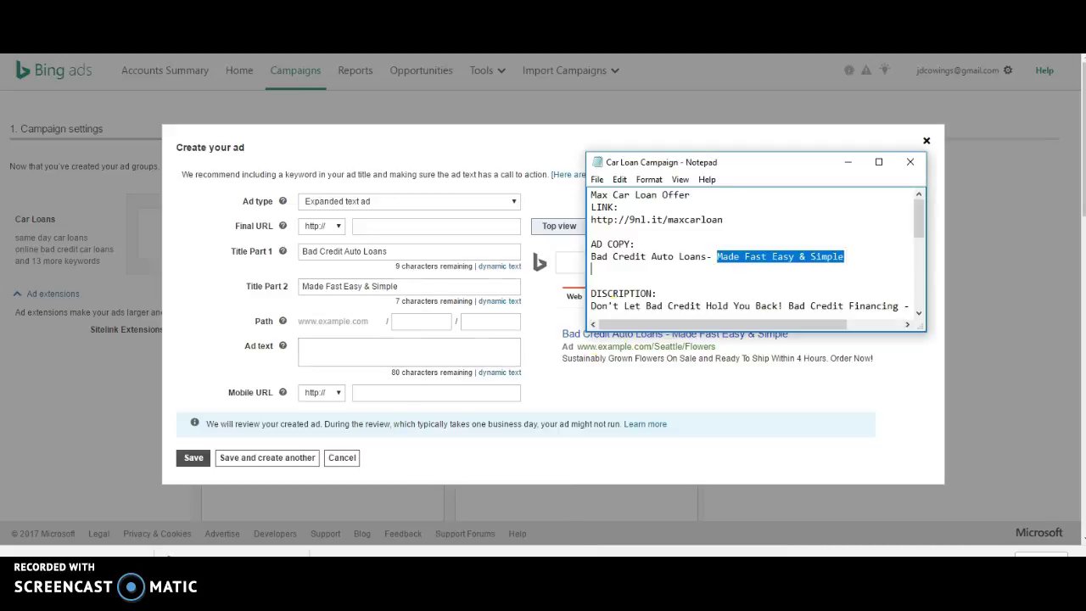
scroll(594, 254, down, 1)
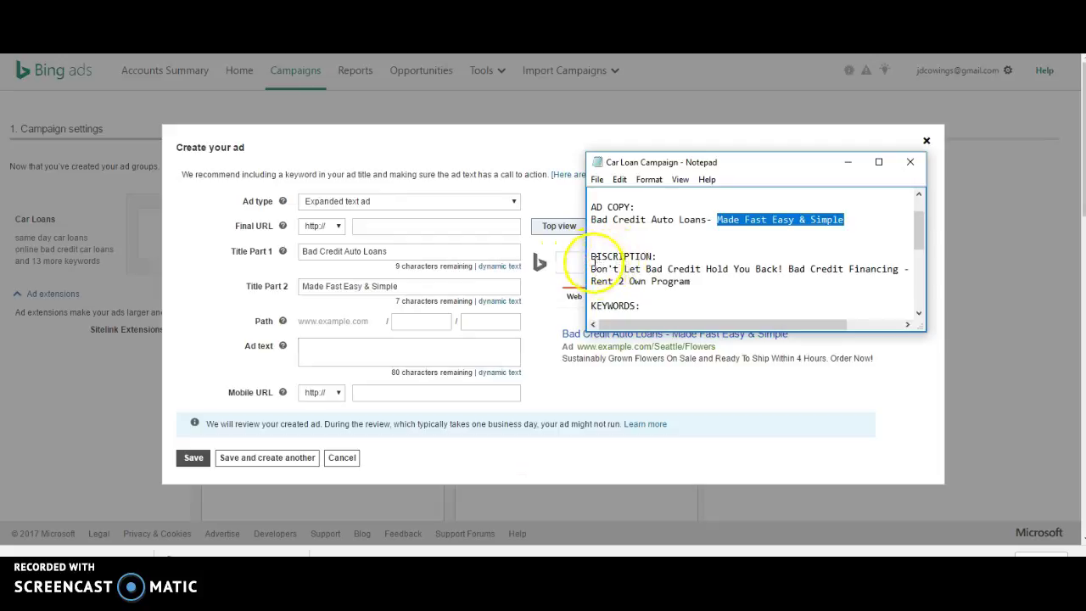
drag(589, 268, 696, 292)
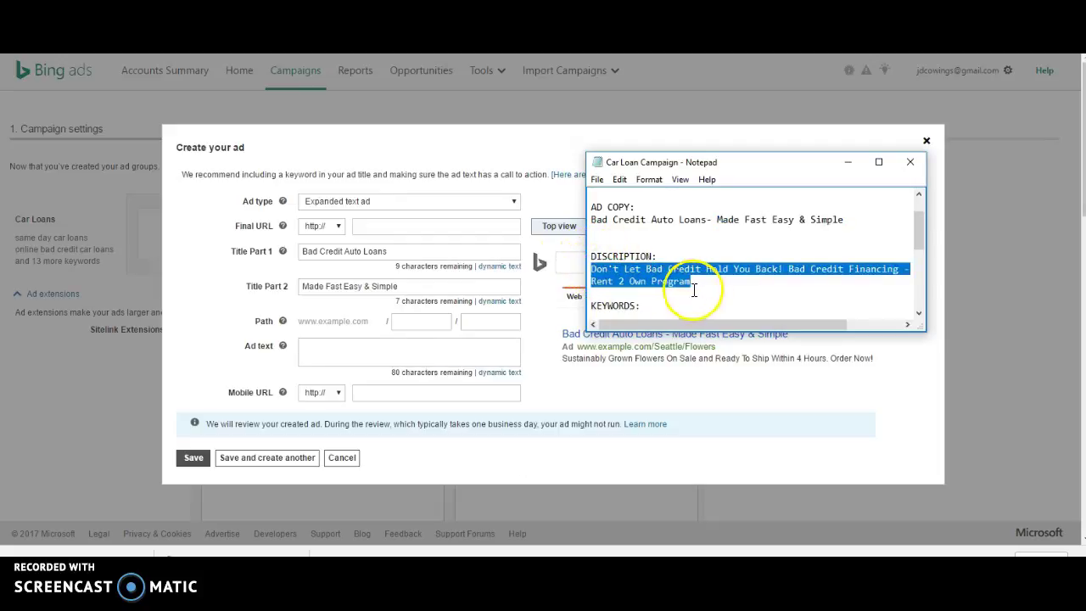
right_click(613, 273)
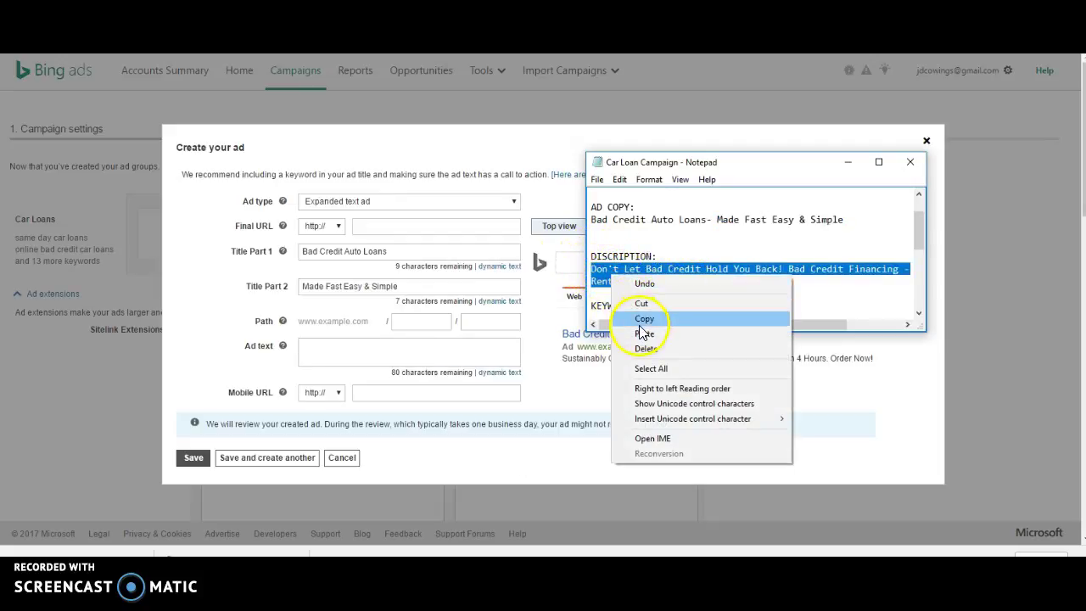
click(645, 320)
click(352, 352)
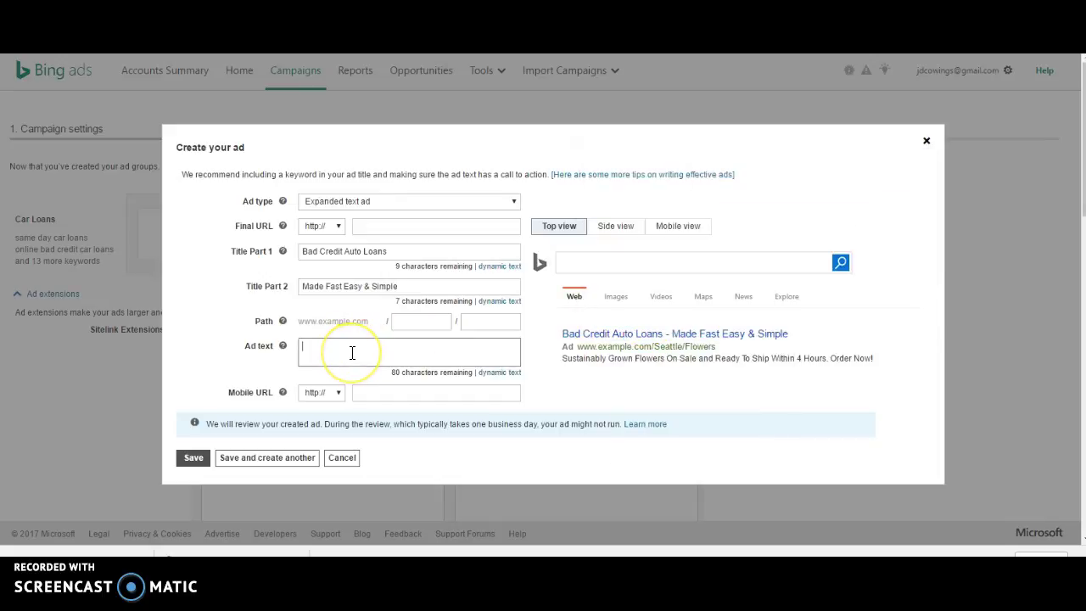
right_click(352, 352)
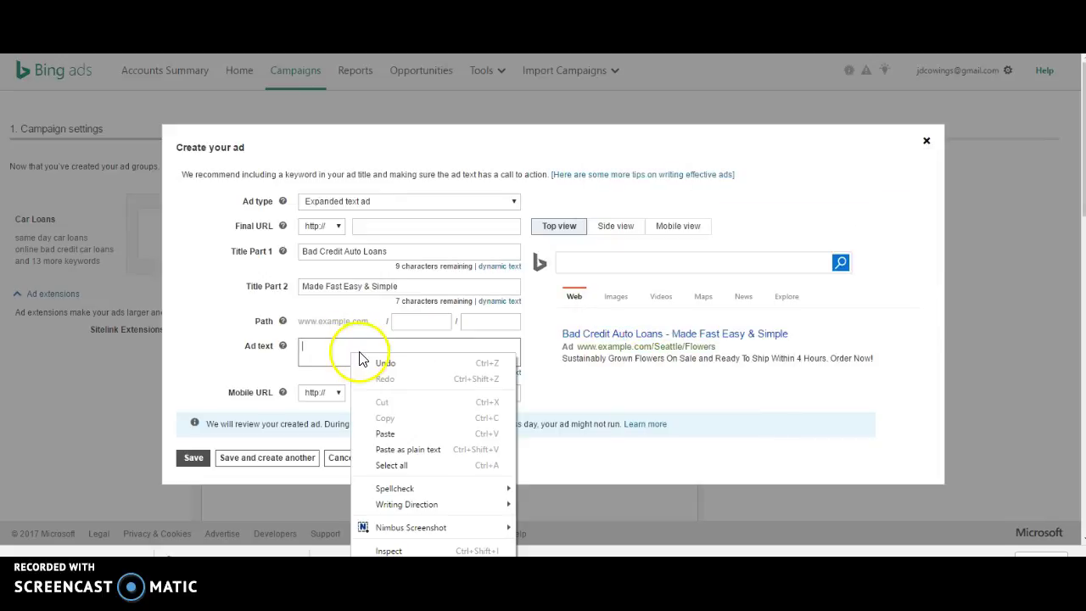
click(386, 434)
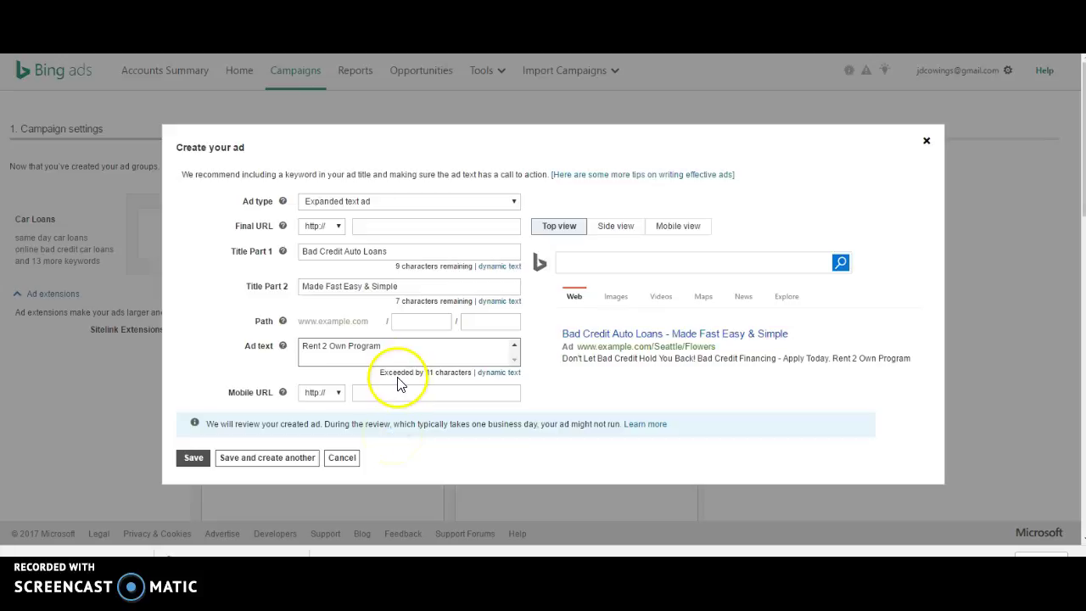
Shorten the ad text by removing "Rent 2 Own Program" so that it ends with "Apply Today."
scroll(391, 355, up, 1)
scroll(352, 351, down, 1)
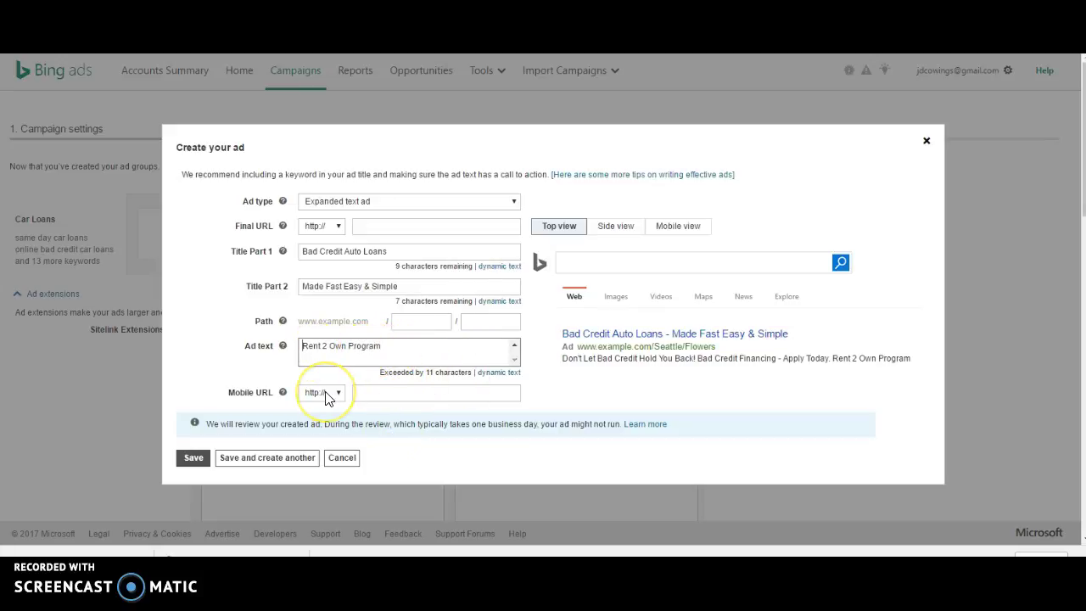
key(BackSpace)
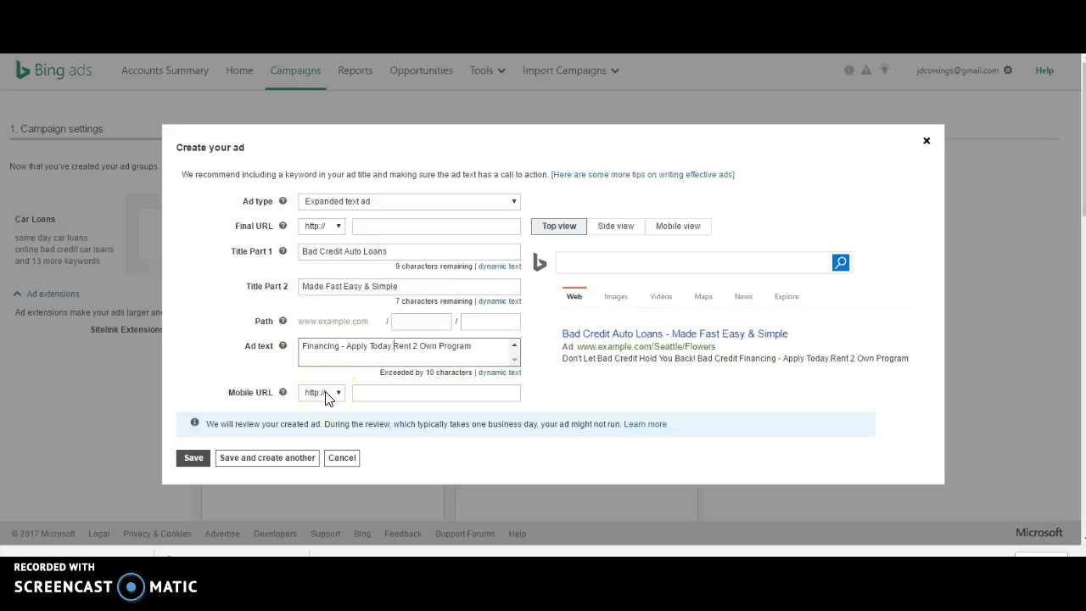
key(Up)
key(Up)
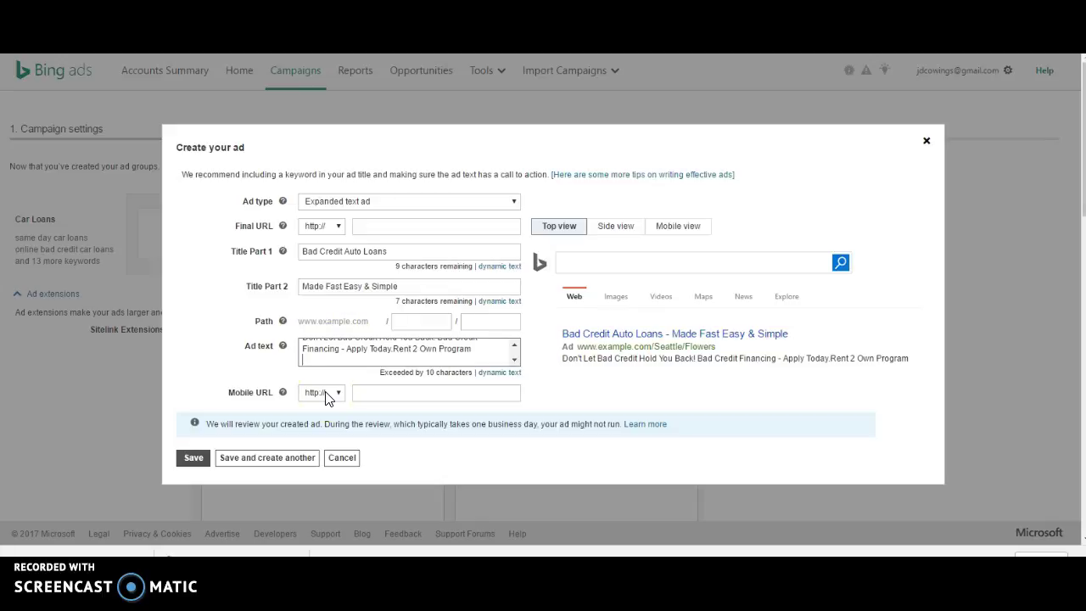
key(Down)
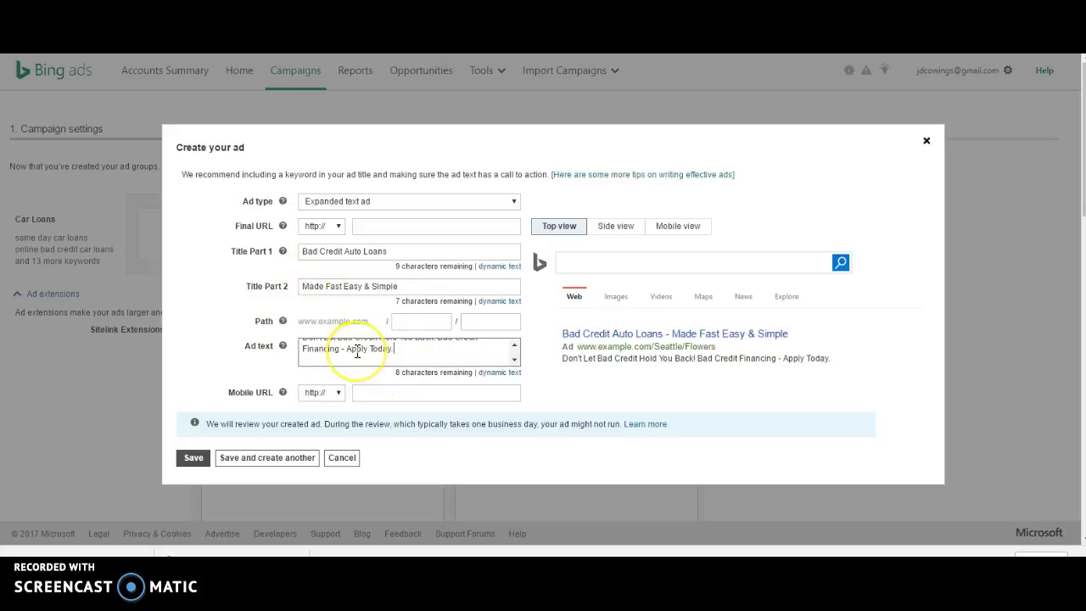
click(386, 226)
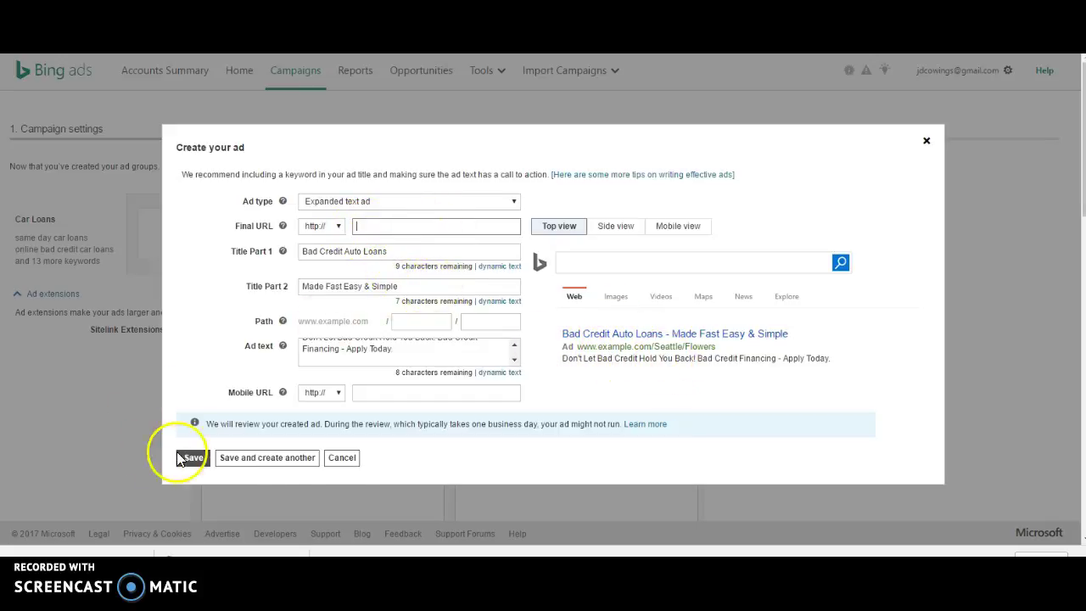
key(alt+Tab)
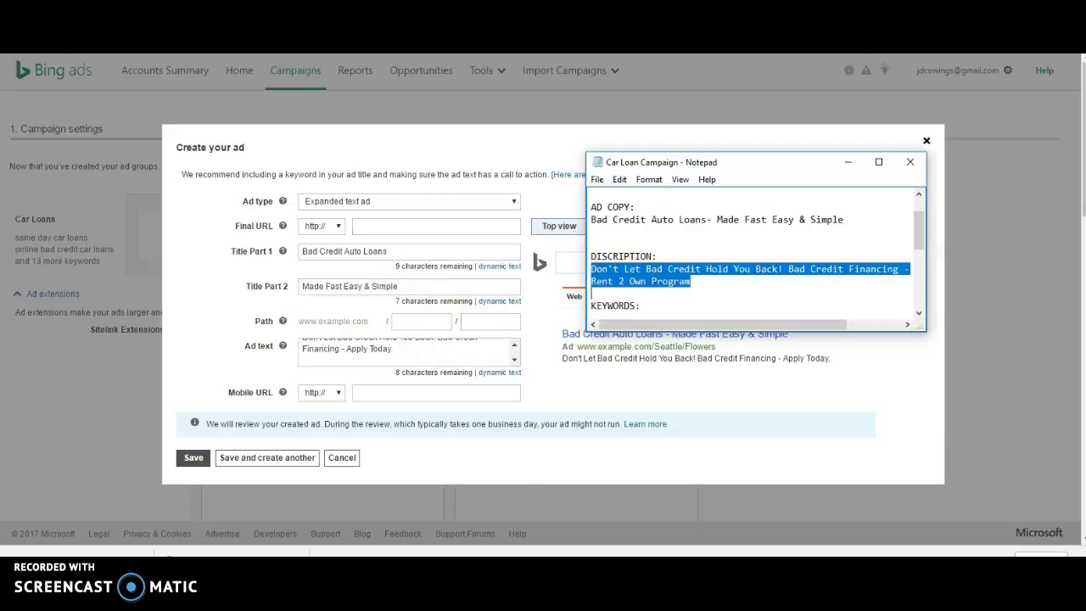
scroll(602, 227, up, 1)
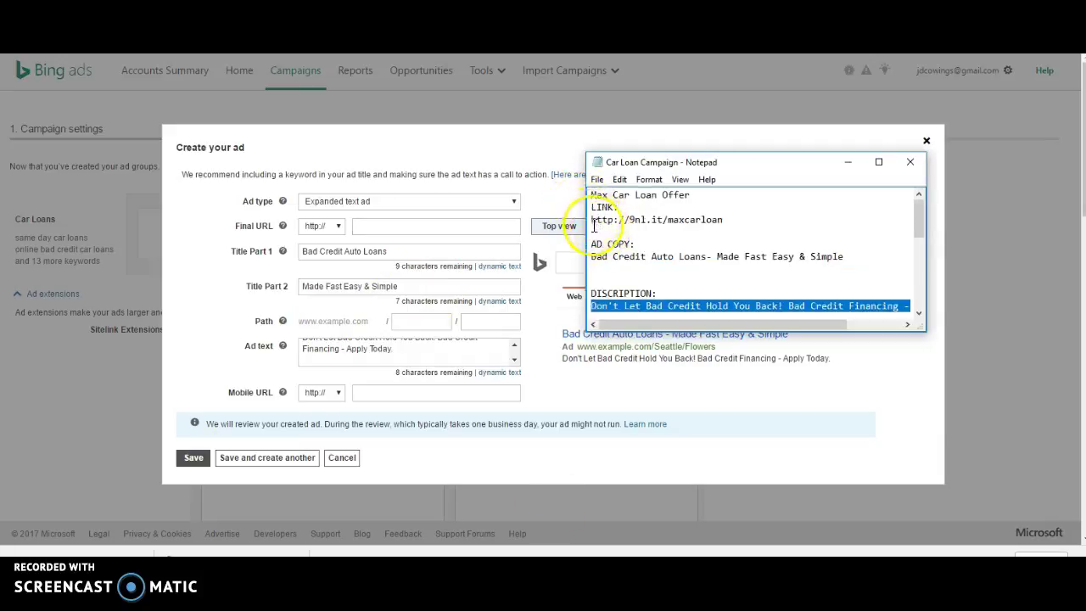
drag(591, 220, 721, 220)
click(727, 250)
click(595, 214)
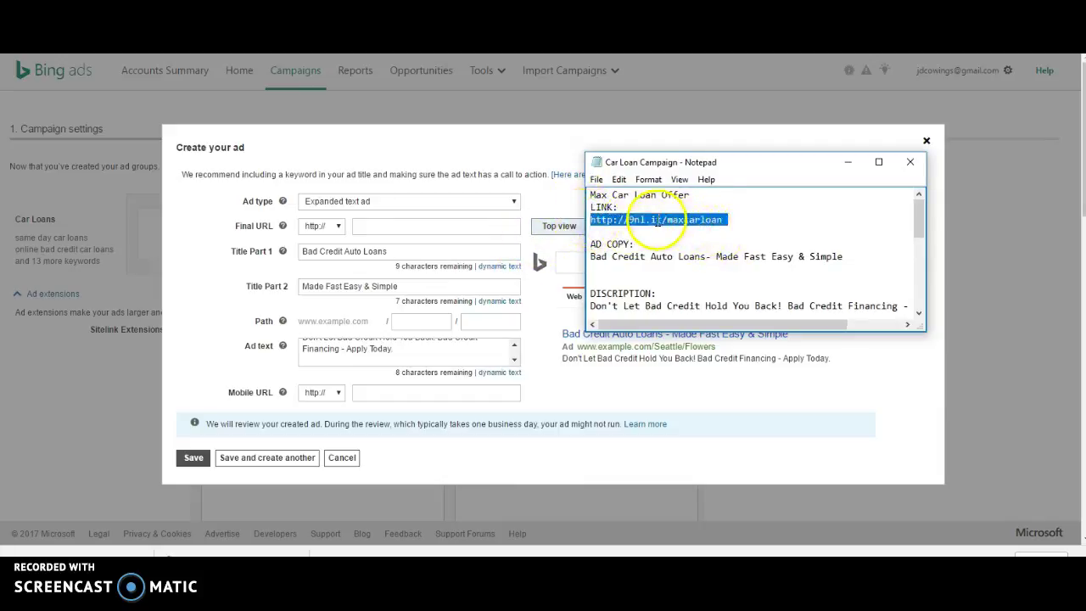
right_click(656, 222)
click(686, 263)
Paste the copied offer link as both the Final URL and the Mobile URL of the ad
click(386, 227)
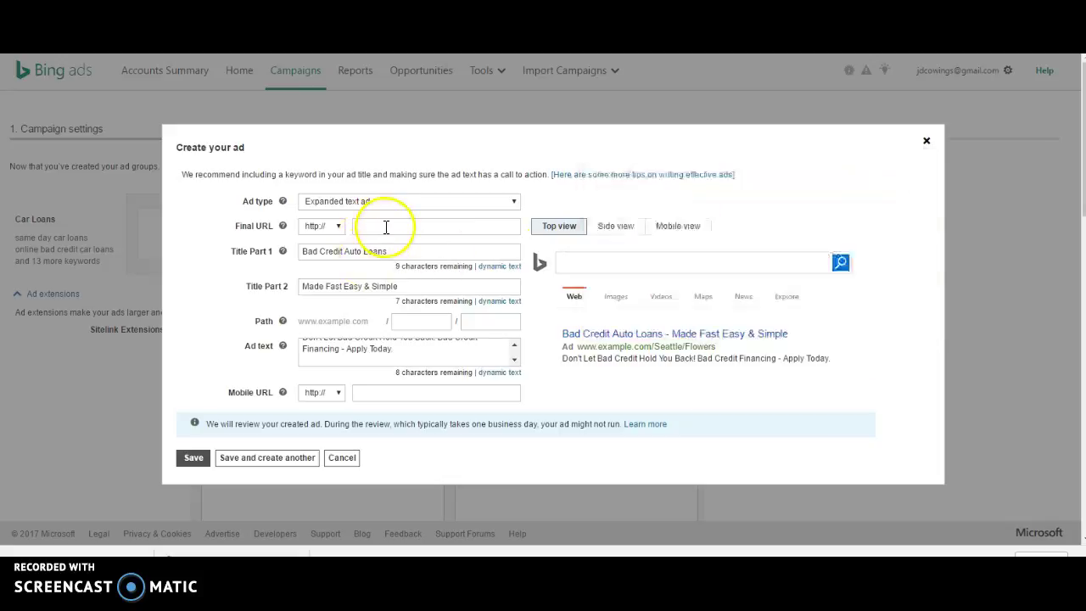
right_click(386, 227)
click(426, 292)
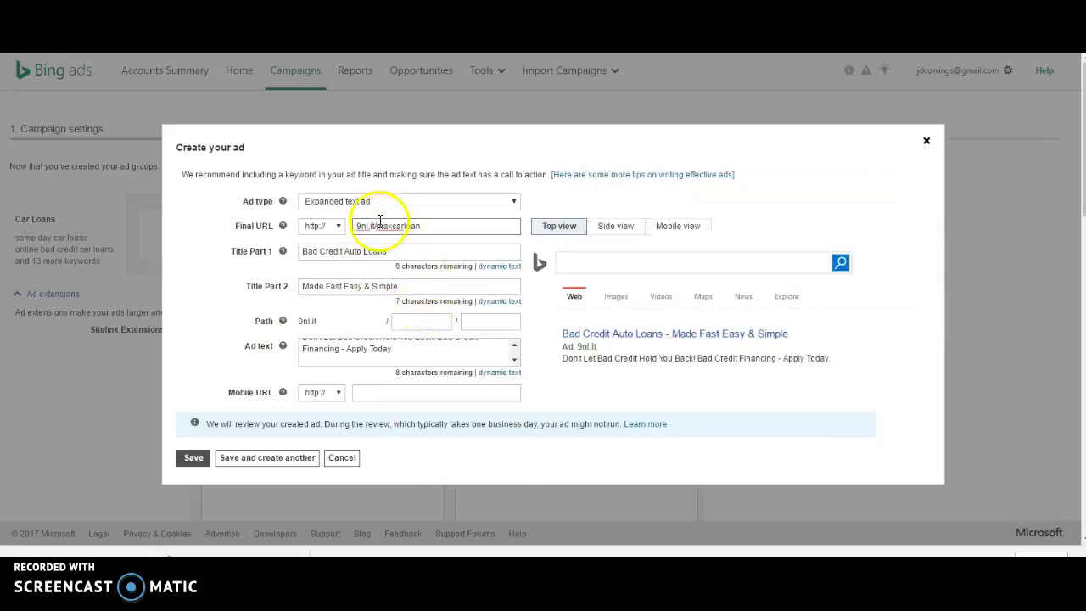
right_click(383, 392)
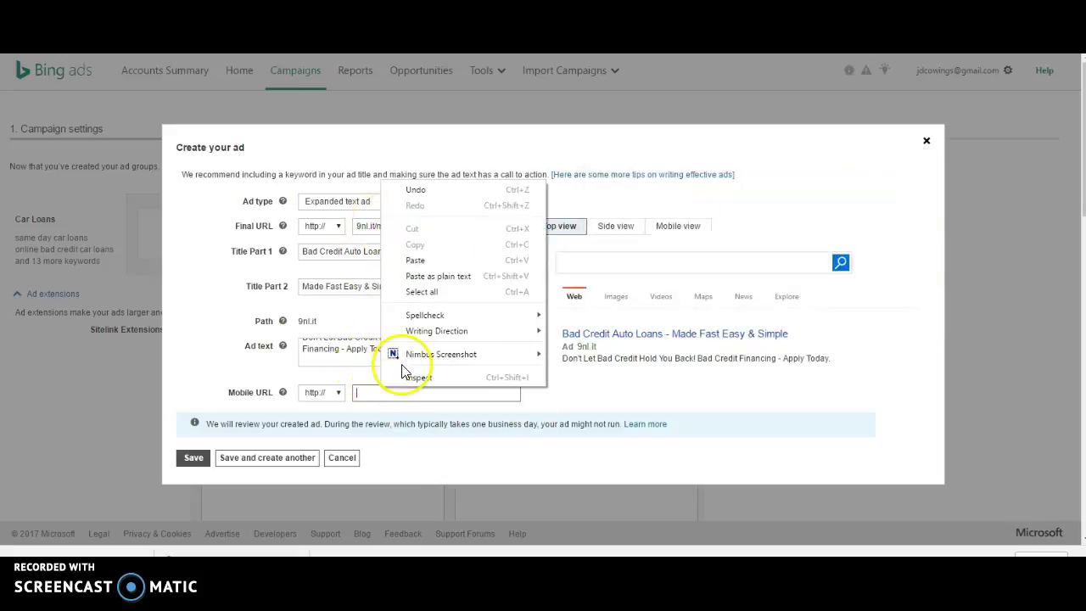
click(435, 252)
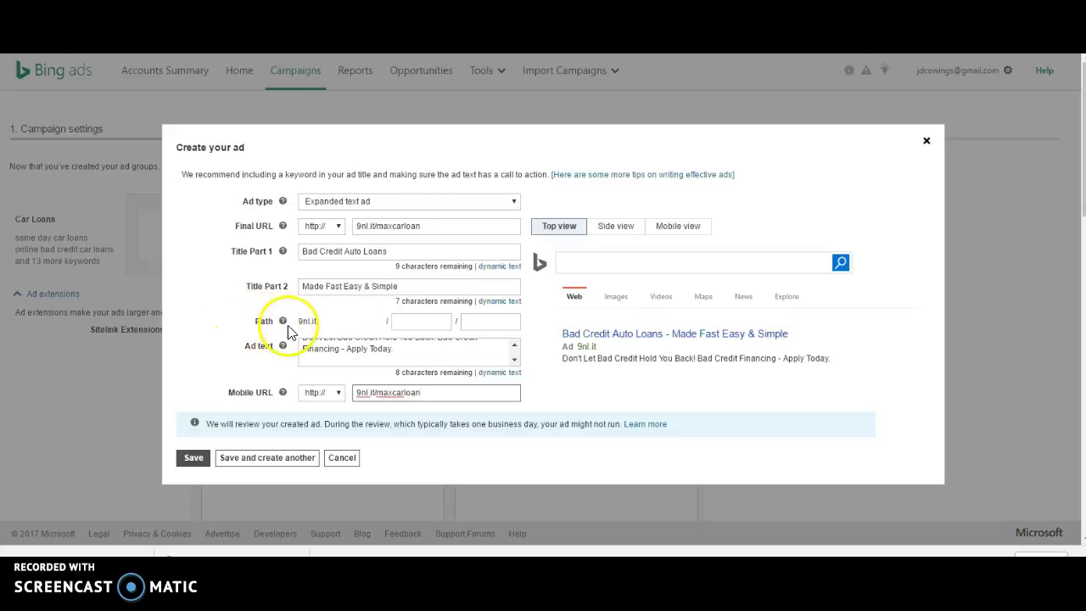
Set the first path part of the display URL to maxcarloan and save the ad
click(419, 322)
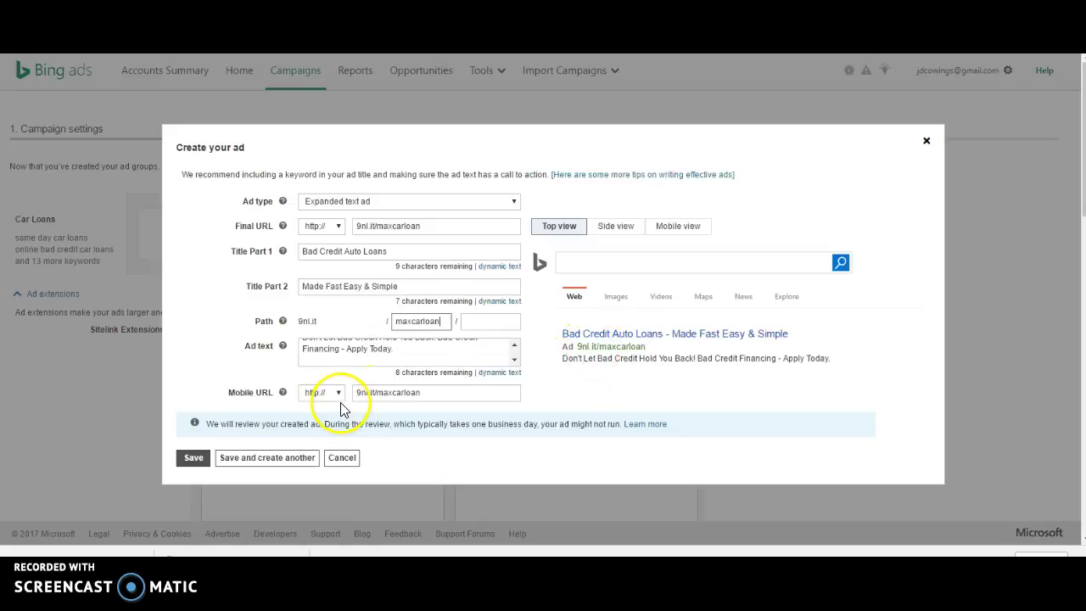
click(192, 460)
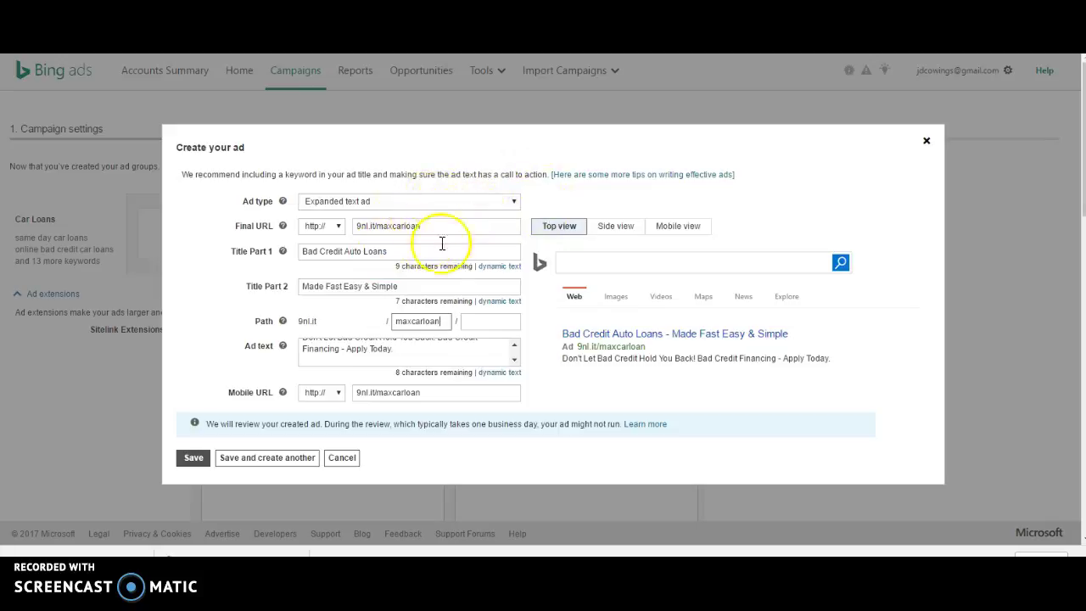
click(193, 462)
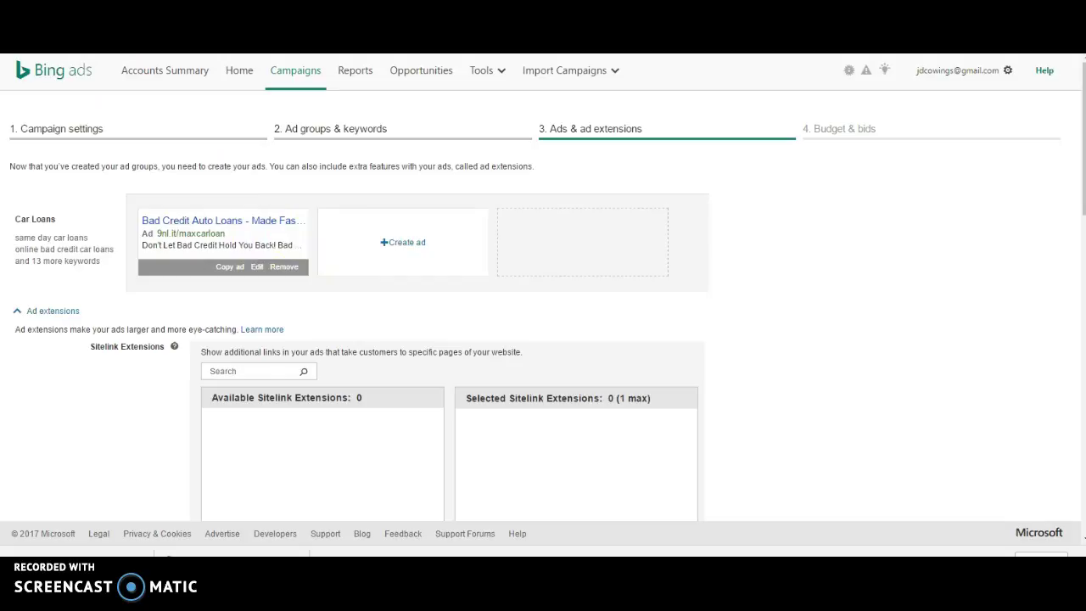
Switch to the Max Car Loan offer page on MaxBounty and review the offer's details and allowed traffic types
click(229, 54)
scroll(840, 334, up, 1)
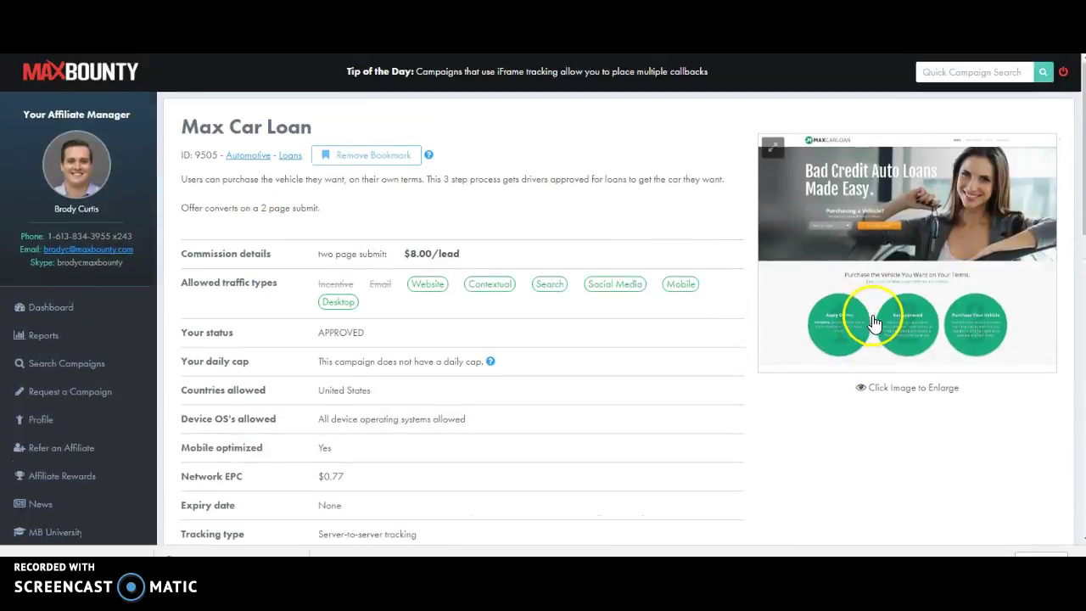
scroll(908, 424, down, 6)
scroll(514, 425, up, 5)
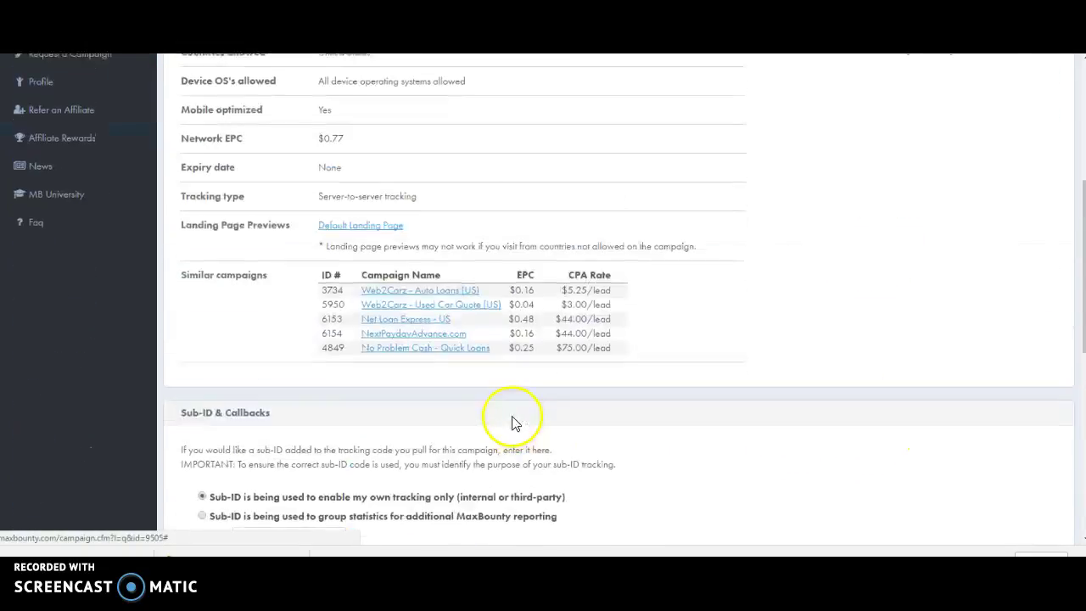
scroll(501, 435, down, 2)
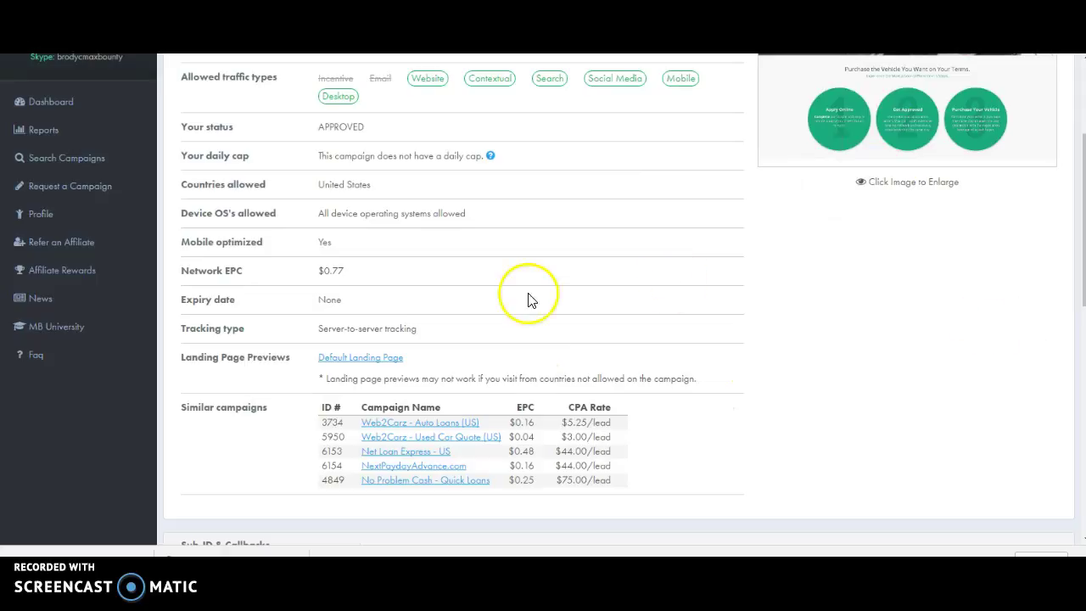
scroll(470, 290, up, 3)
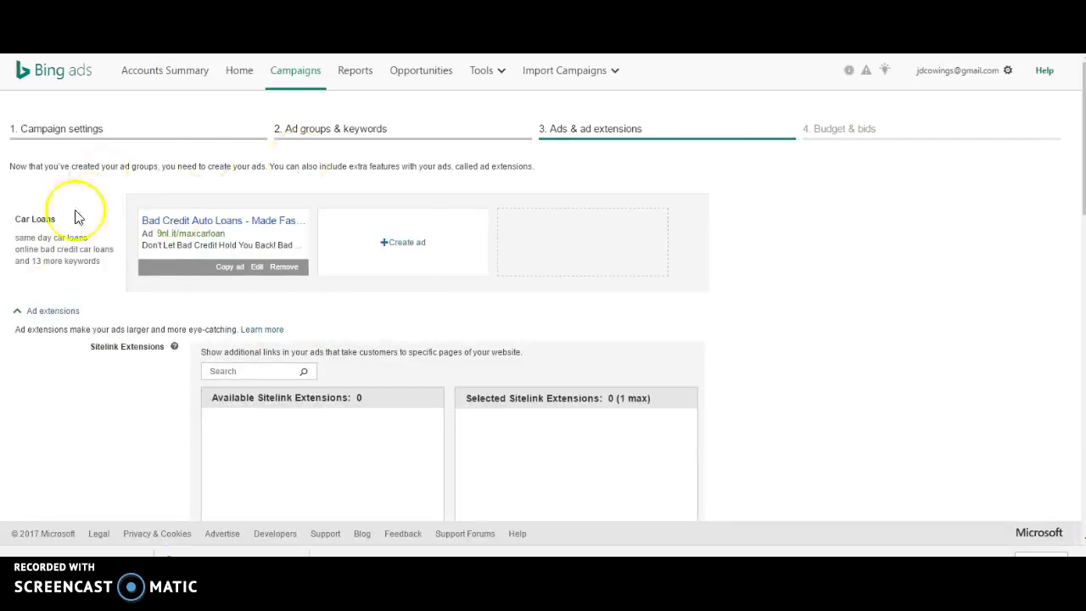
Leave the ad extensions empty and save the Ads & ad extensions stage to continue to Budget & bids
scroll(157, 300, down, 1)
scroll(157, 300, down, 9)
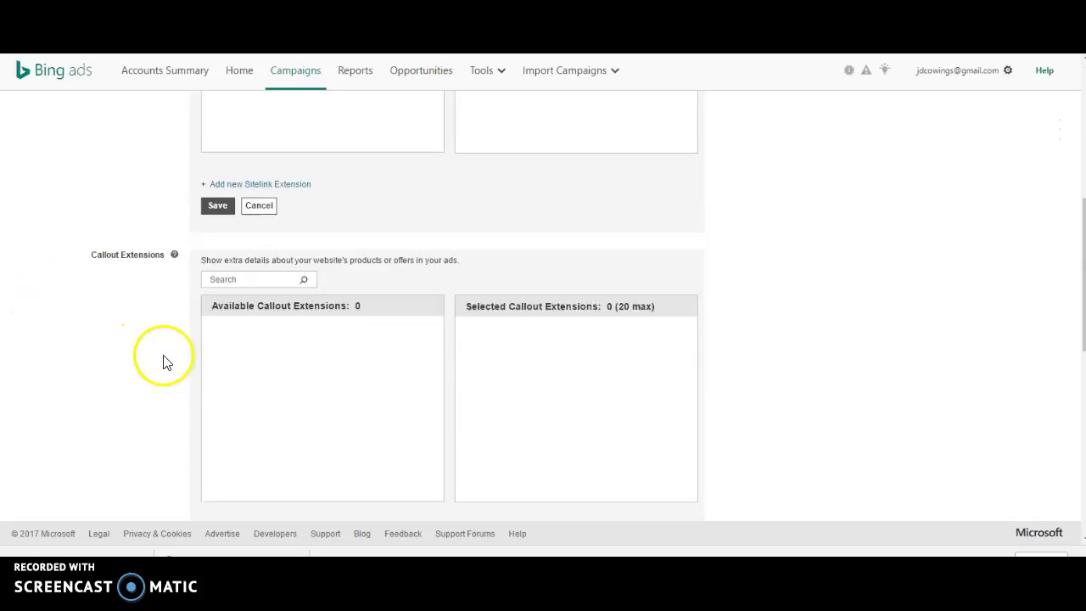
scroll(166, 225, up, 4)
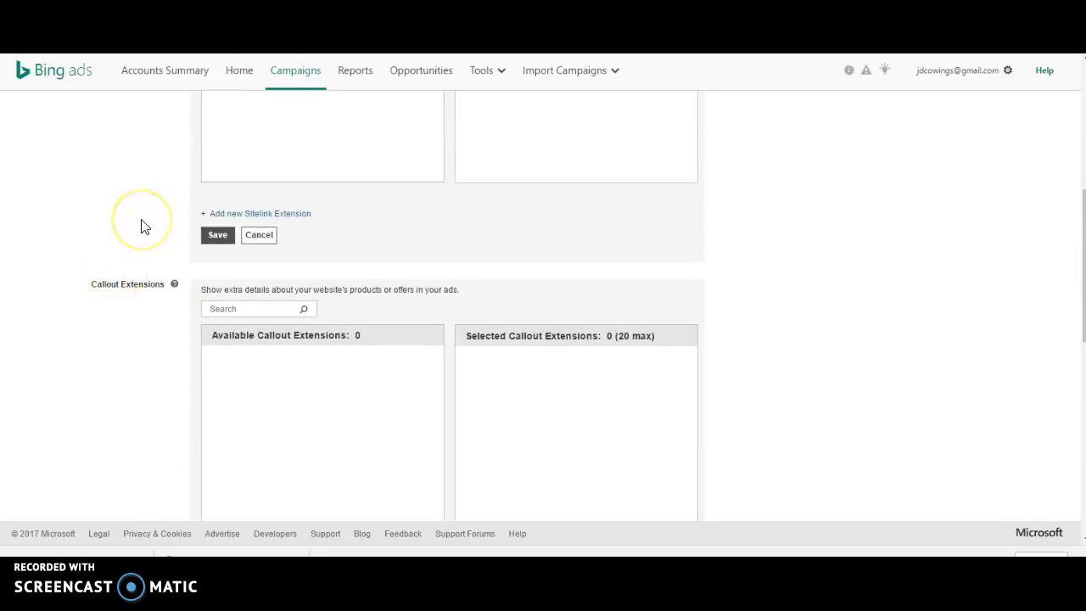
scroll(142, 222, down, 6)
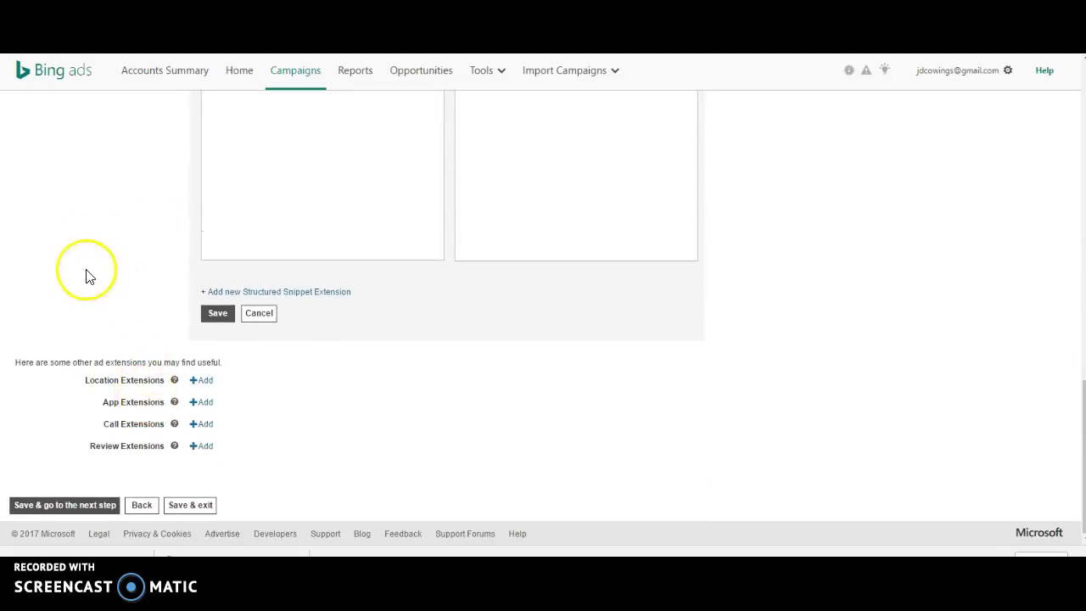
scroll(96, 241, up, 2)
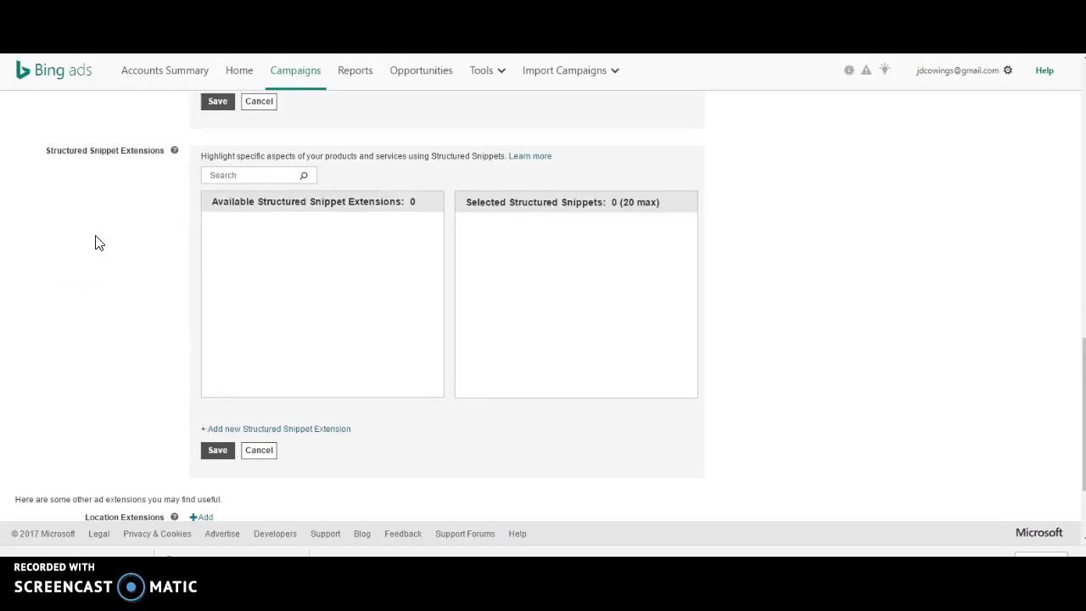
scroll(96, 248, up, 1)
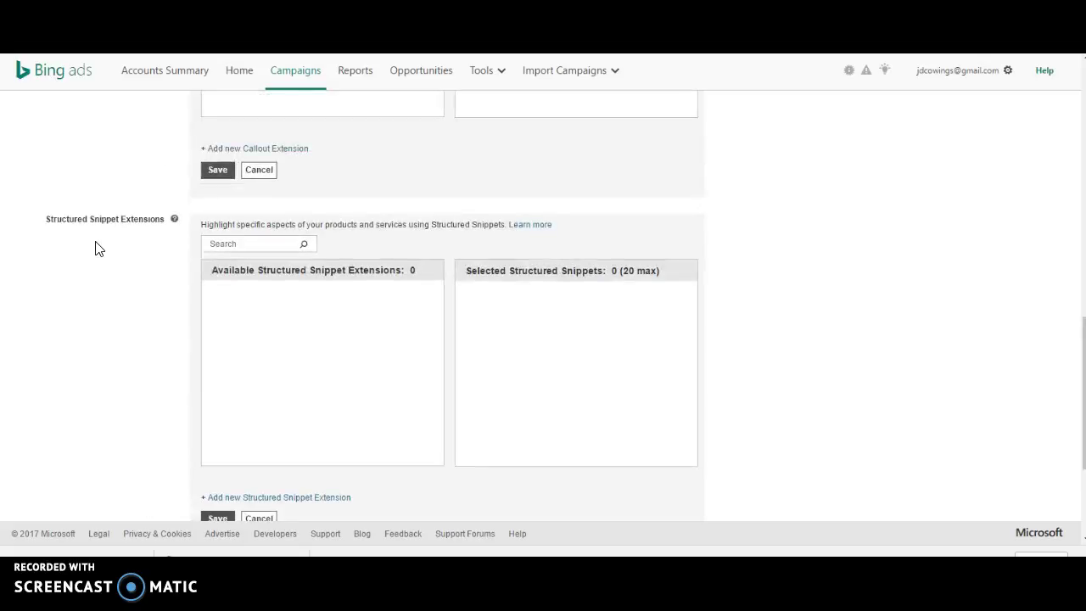
scroll(114, 271, up, 10)
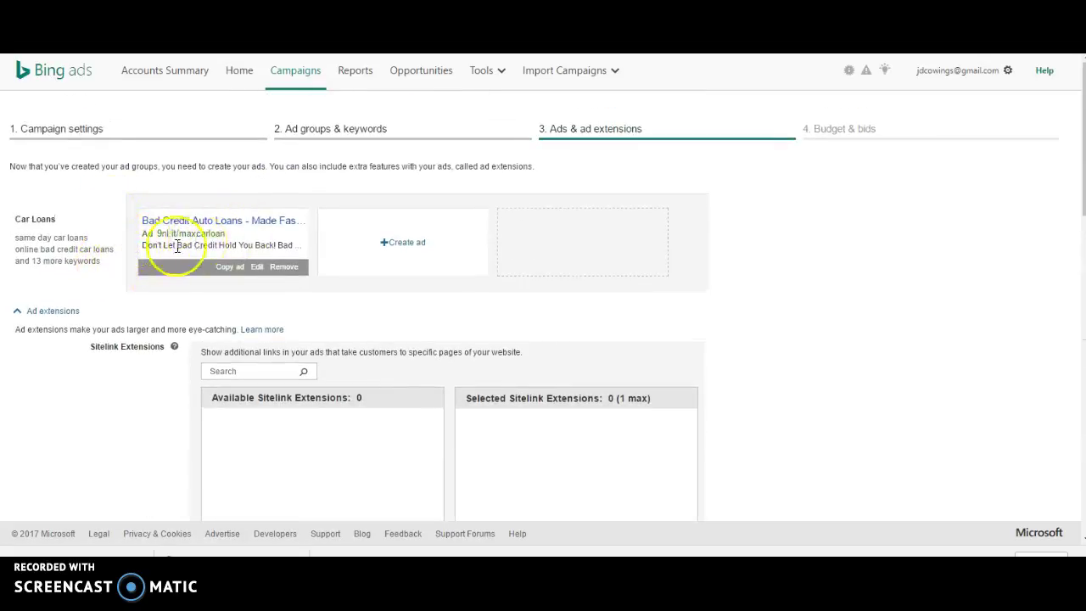
scroll(93, 327, down, 10)
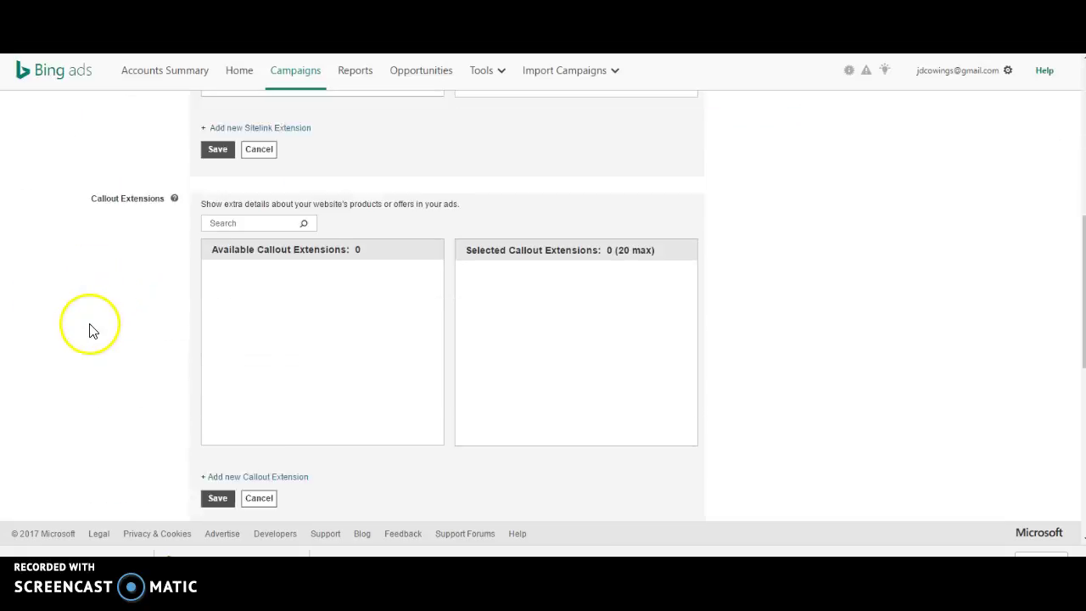
scroll(61, 355, down, 2)
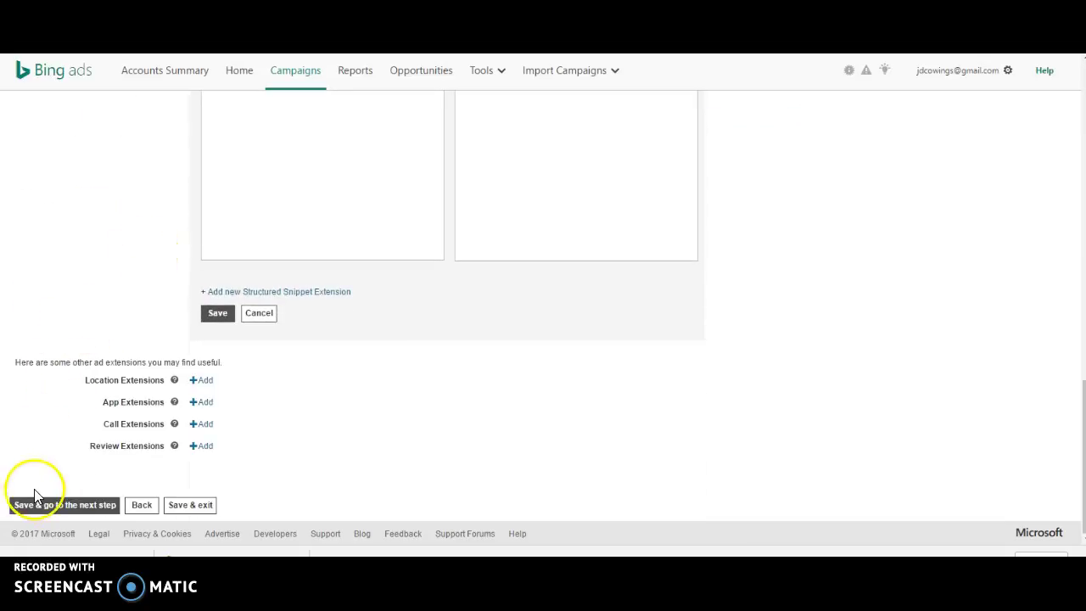
click(78, 509)
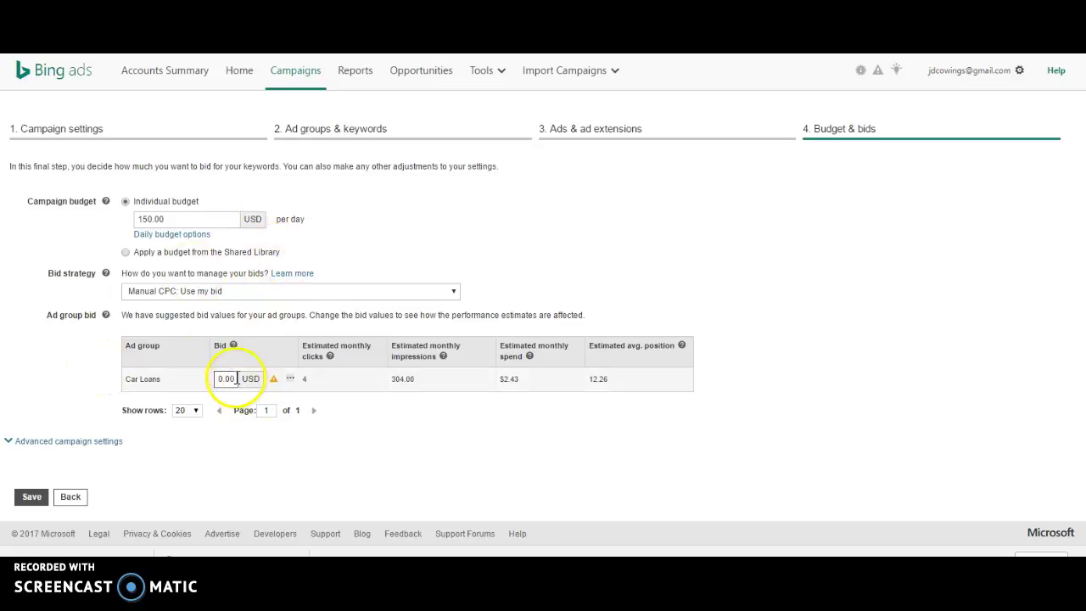
Set the Car Loans ad group bid to 0.50 USD, declining the OneDrive screenshot offer
key(Print)
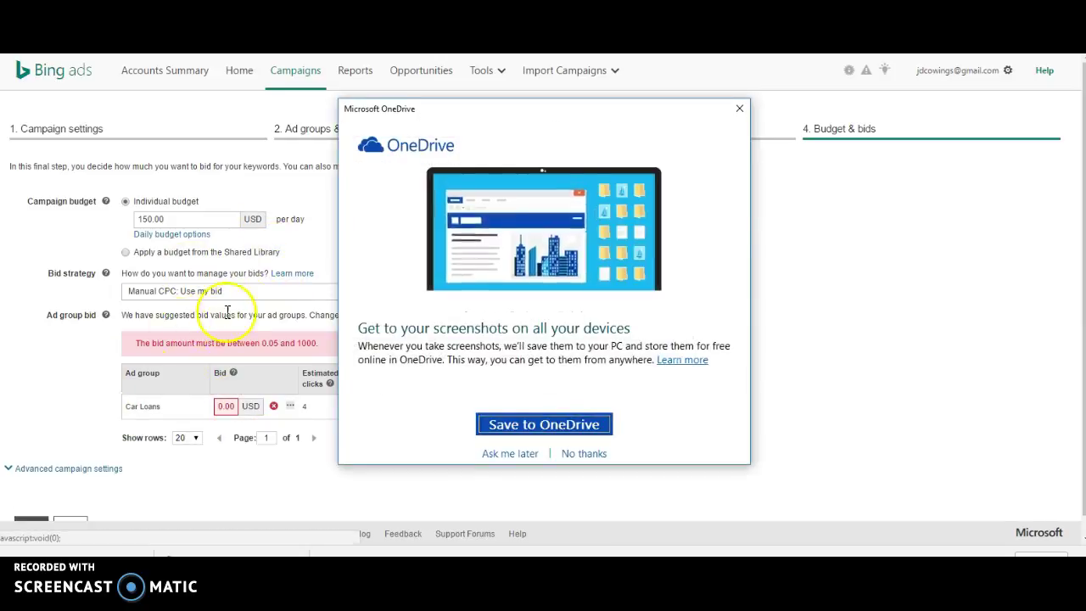
click(582, 456)
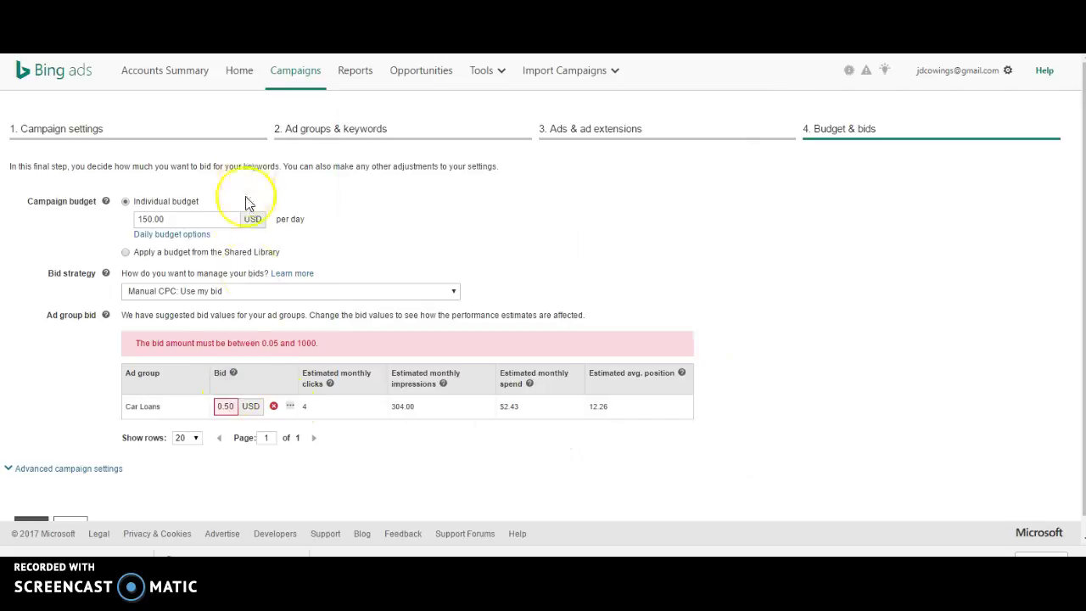
click(55, 434)
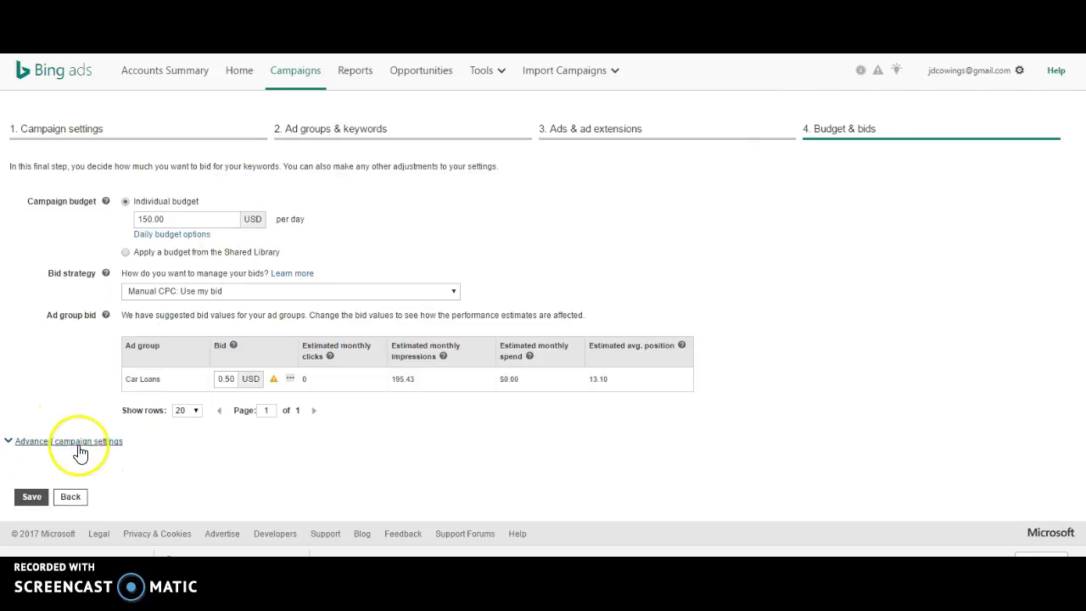
Check the alert beside the Car Loans bid and set the bid to 1.00 USD
click(289, 381)
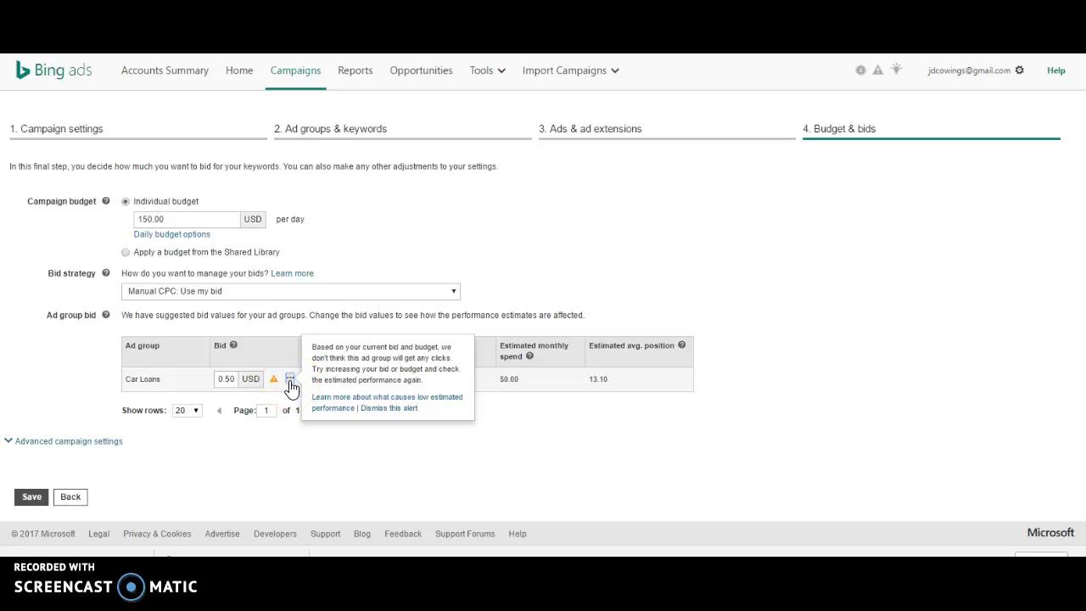
click(239, 380)
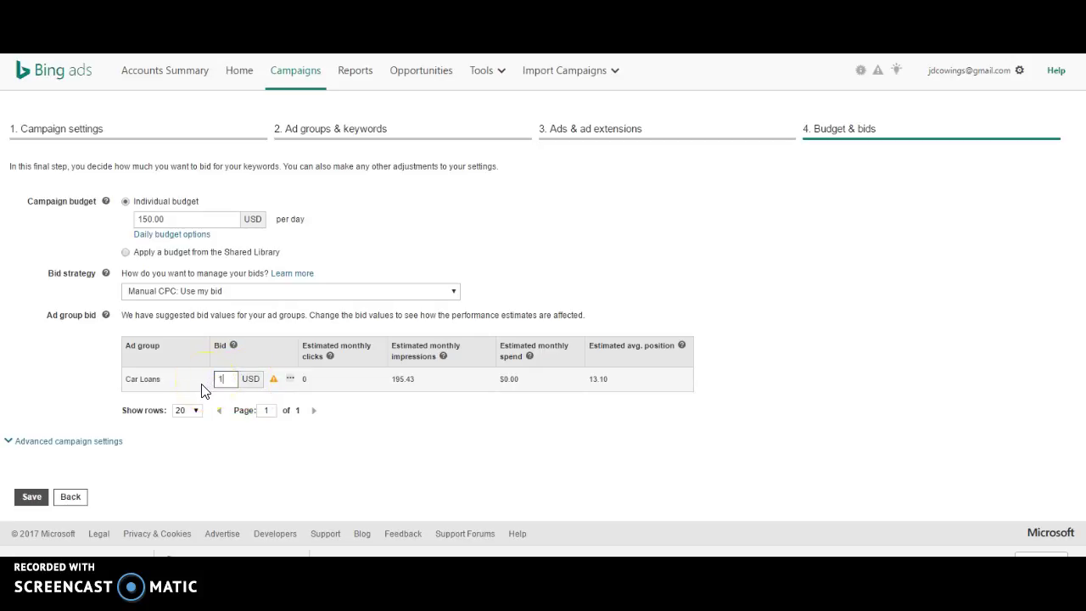
click(144, 380)
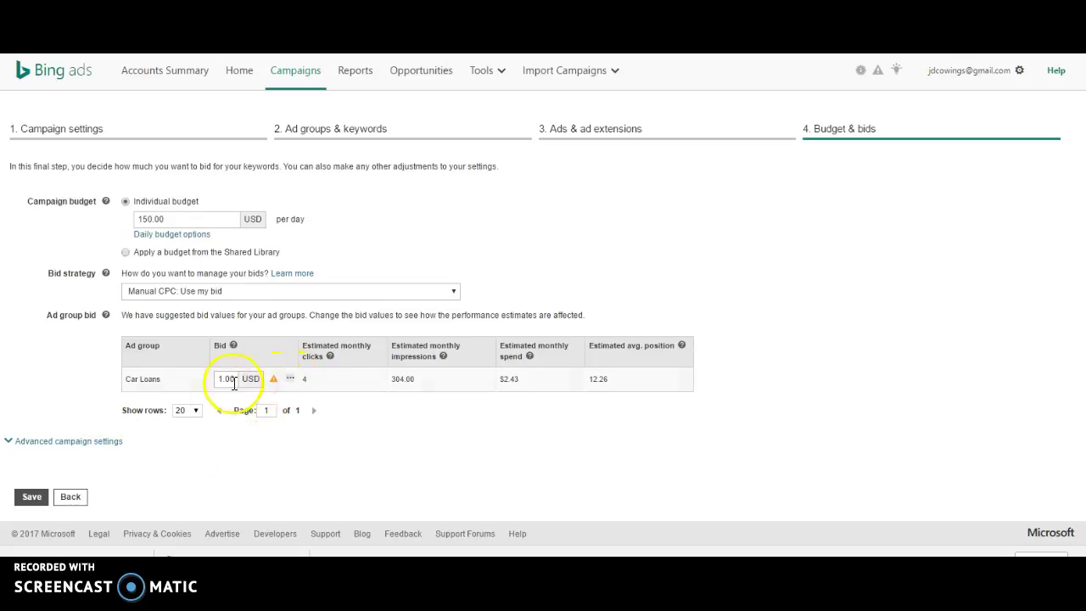
Exclude the content network from the campaign's ad distribution, keeping all search networks, and save the campaign
click(49, 443)
scroll(76, 429, down, 1)
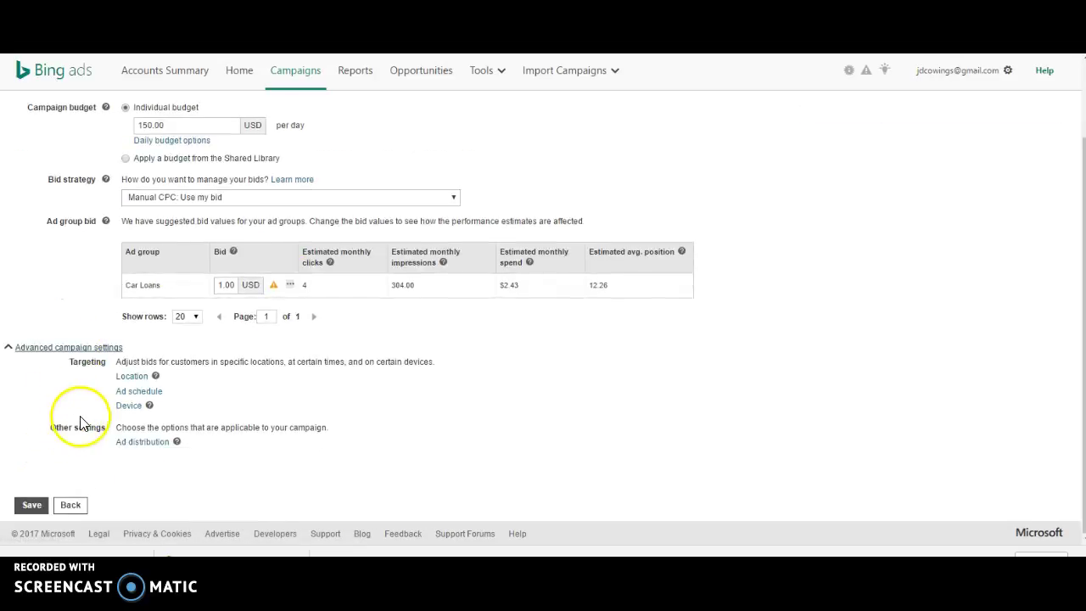
click(142, 441)
scroll(127, 441, down, 2)
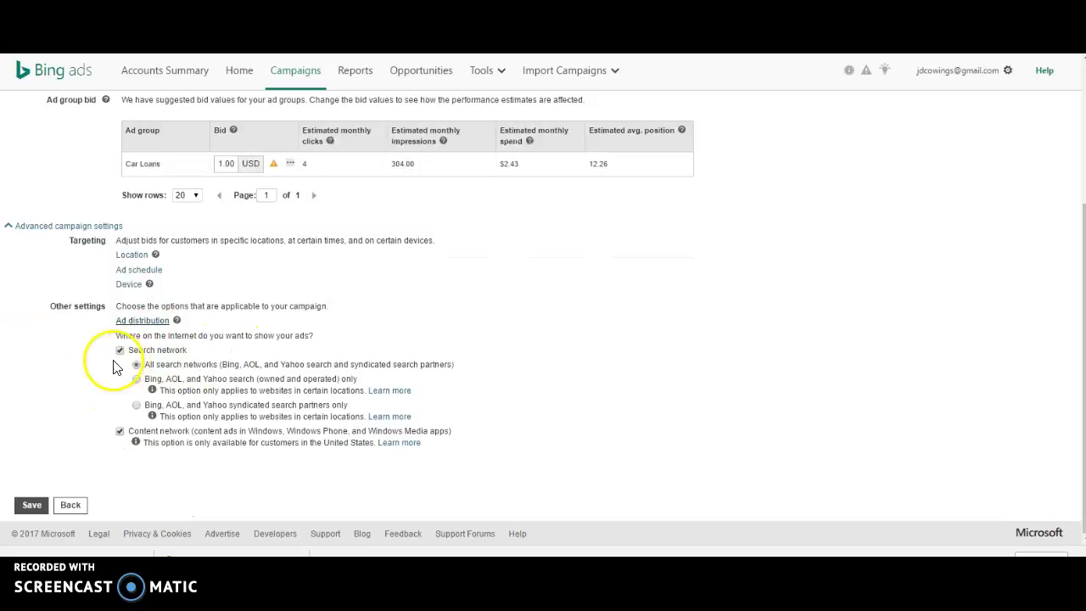
click(119, 433)
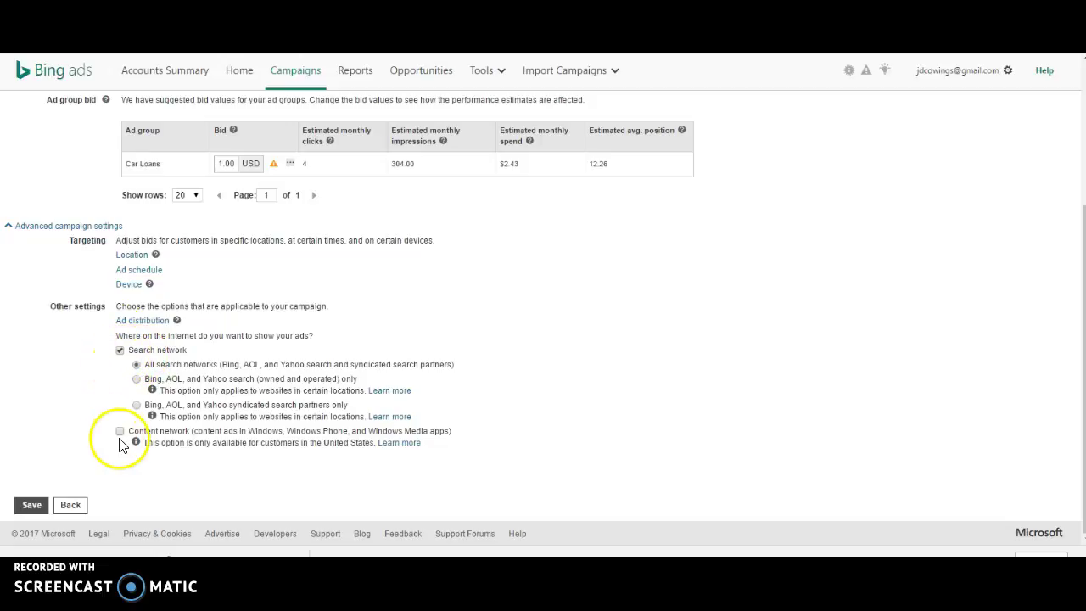
click(31, 506)
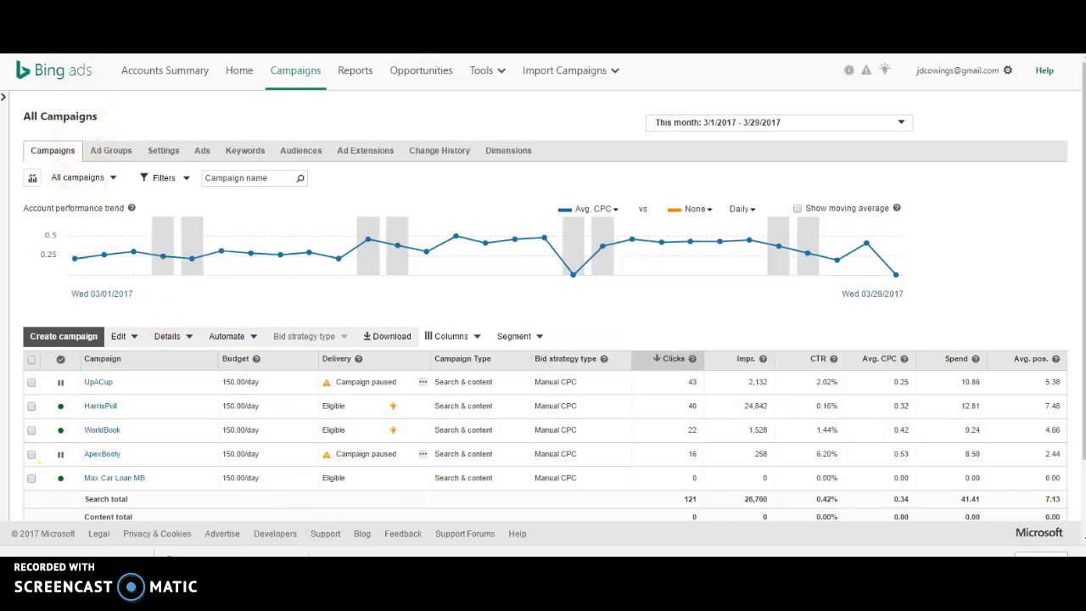
Switch to the Max Car Loan offer page on MaxBounty
key(ctrl+Tab)
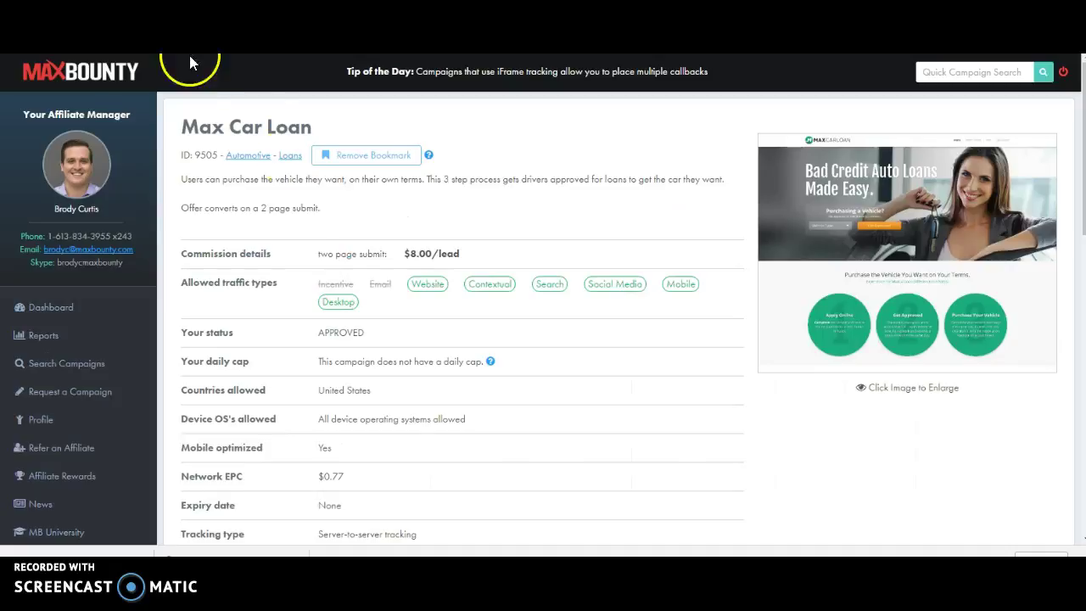